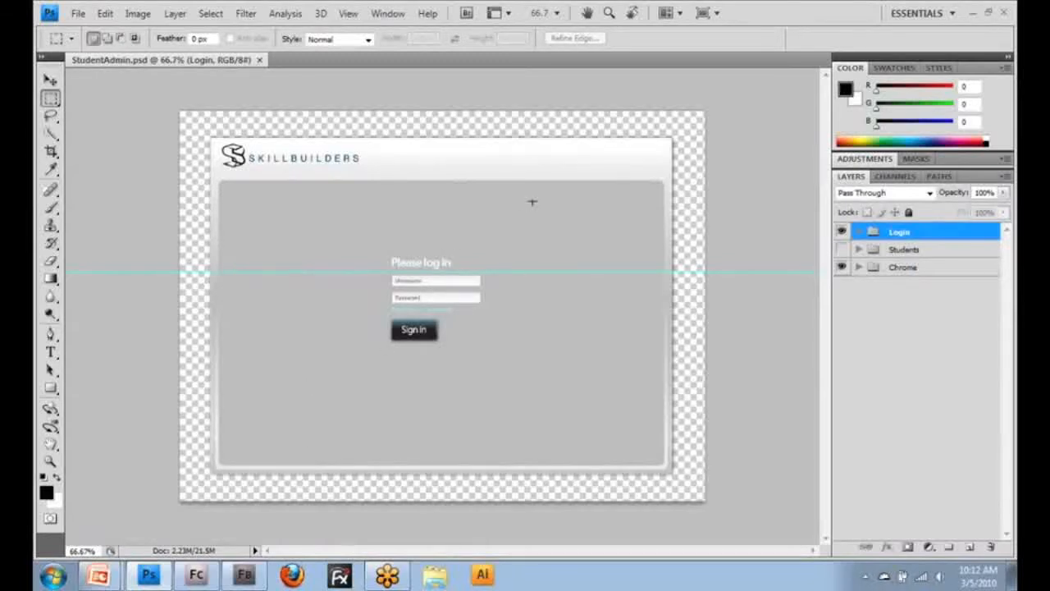
Show the Students group instead of the Login group and look inside both groups.
{"action": "left_click", "coordinate": [841, 250]}
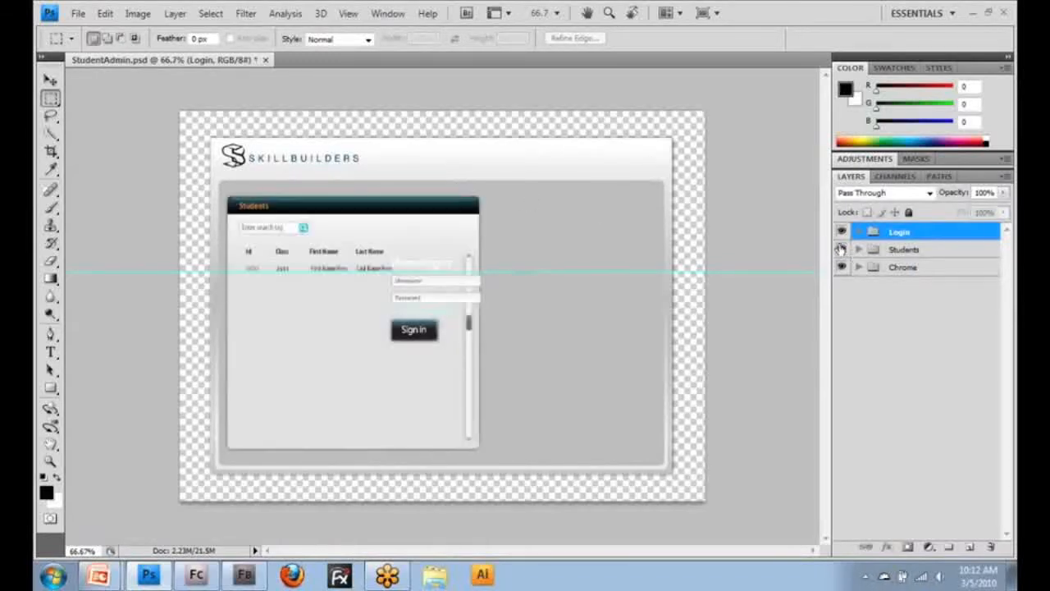
{"action": "left_click", "coordinate": [842, 233]}
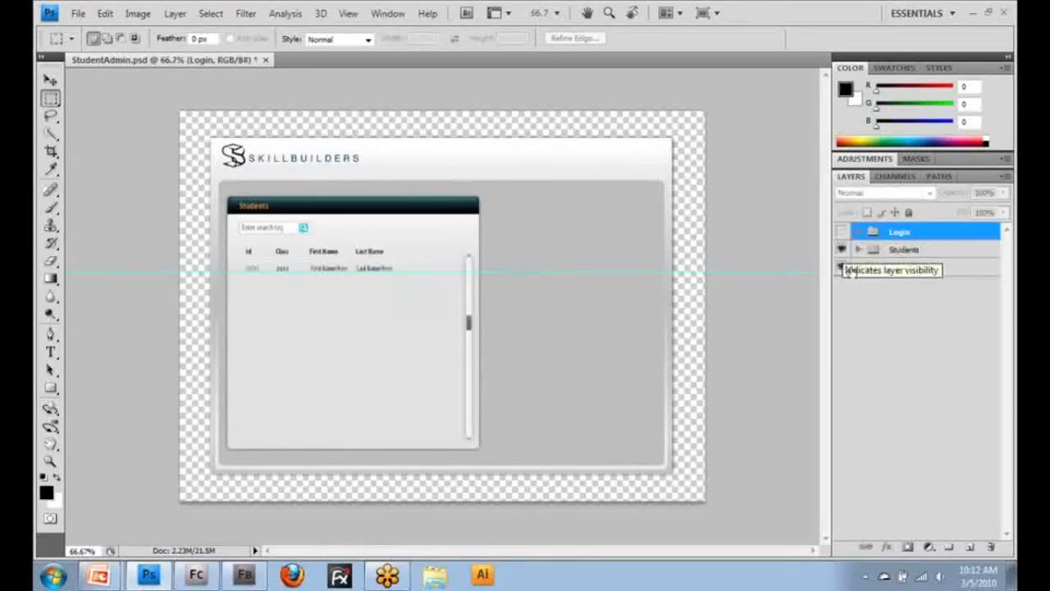
{"action": "left_click", "coordinate": [859, 234]}
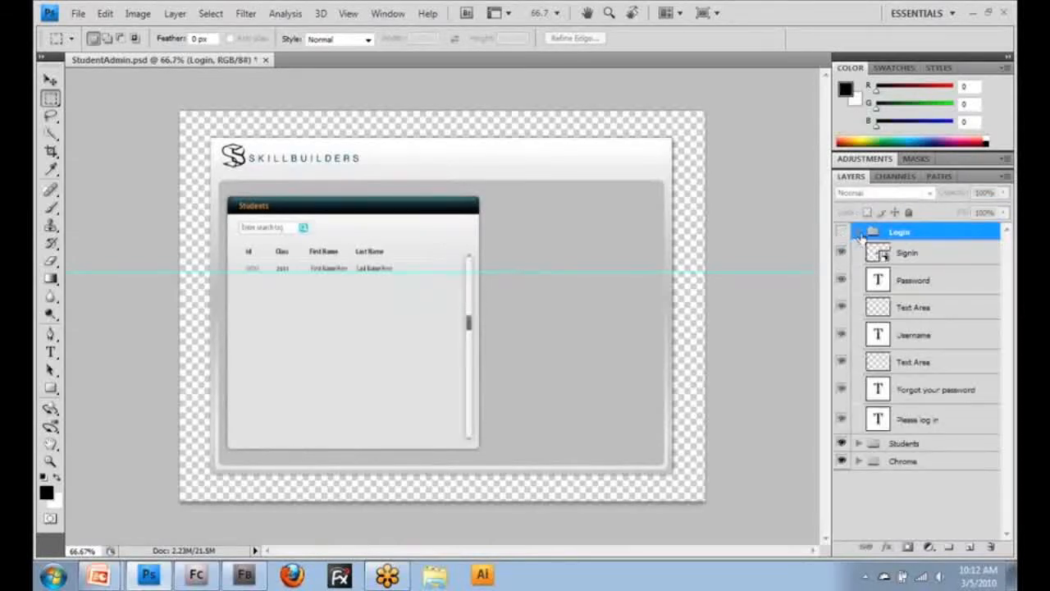
{"action": "left_click", "coordinate": [857, 233]}
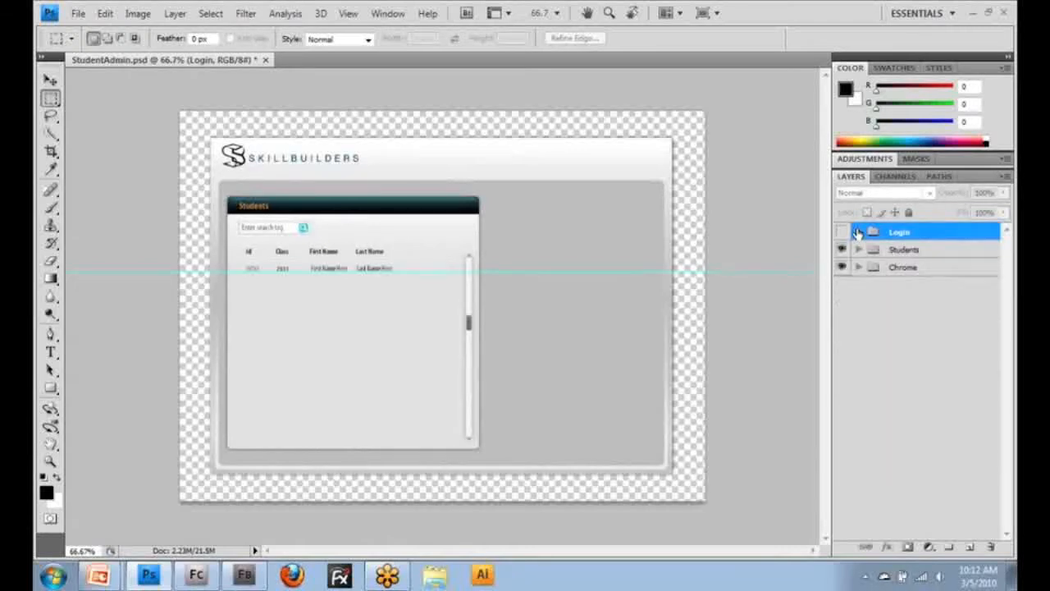
{"action": "left_click", "coordinate": [858, 249]}
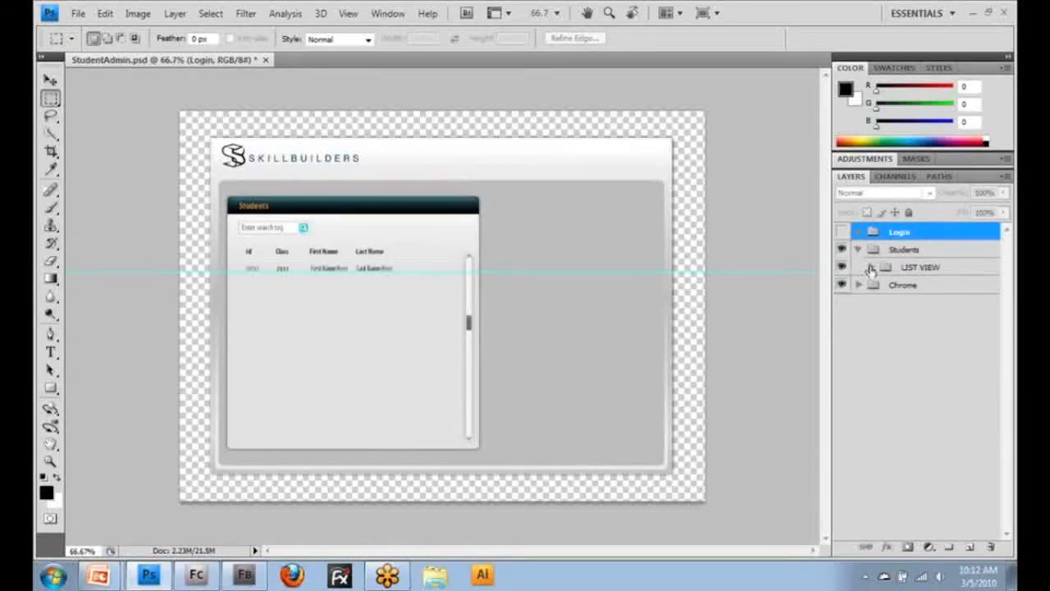
Compare the login and student list screens by alternating the visibility of the Login and Students groups.
{"action": "left_click", "coordinate": [841, 233]}
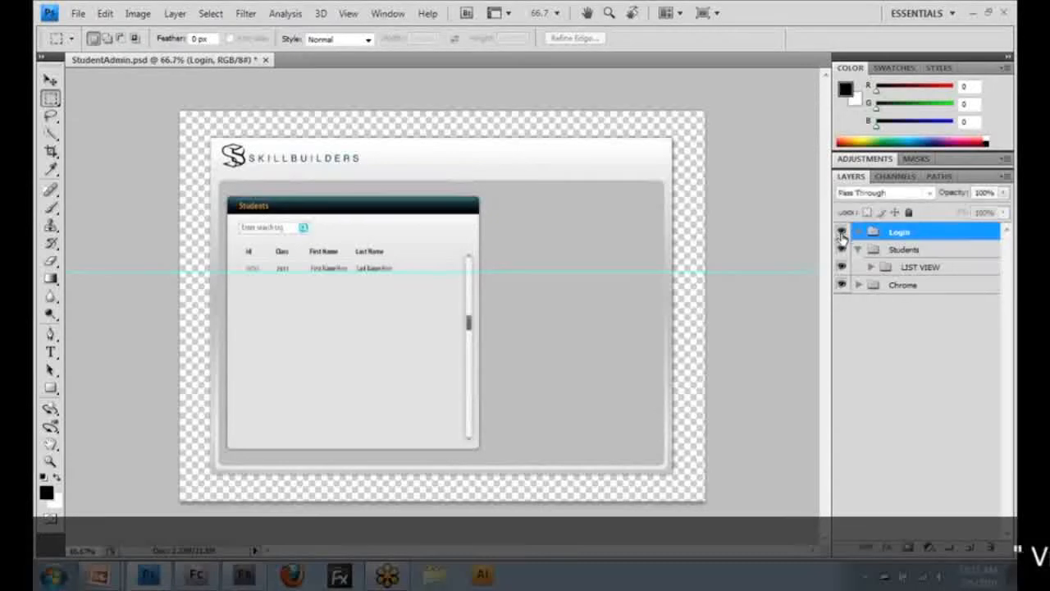
{"action": "left_click", "coordinate": [842, 250]}
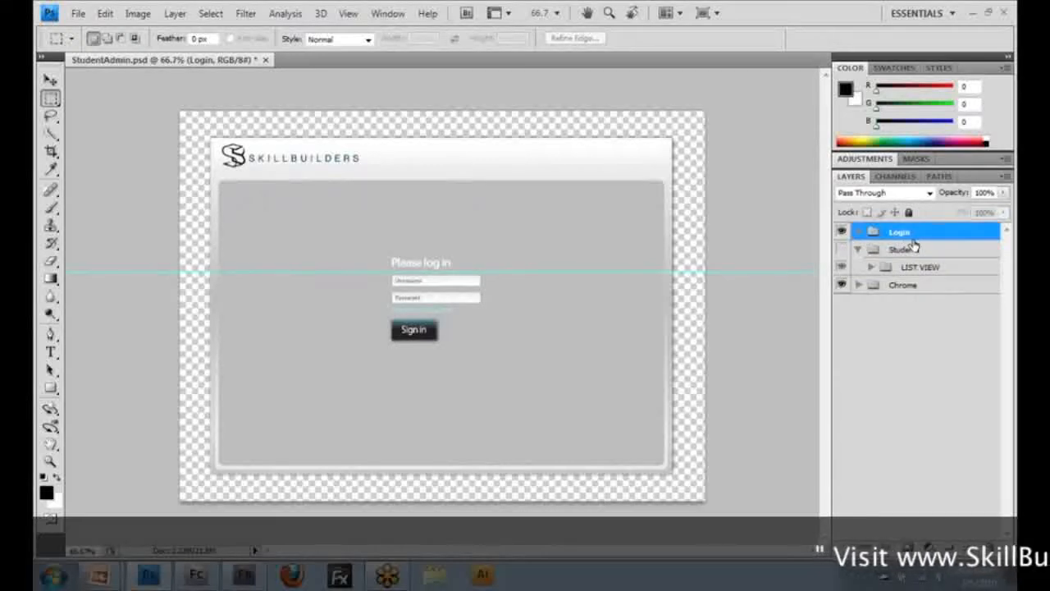
{"action": "left_click", "coordinate": [841, 249]}
{"action": "left_click", "coordinate": [842, 232]}
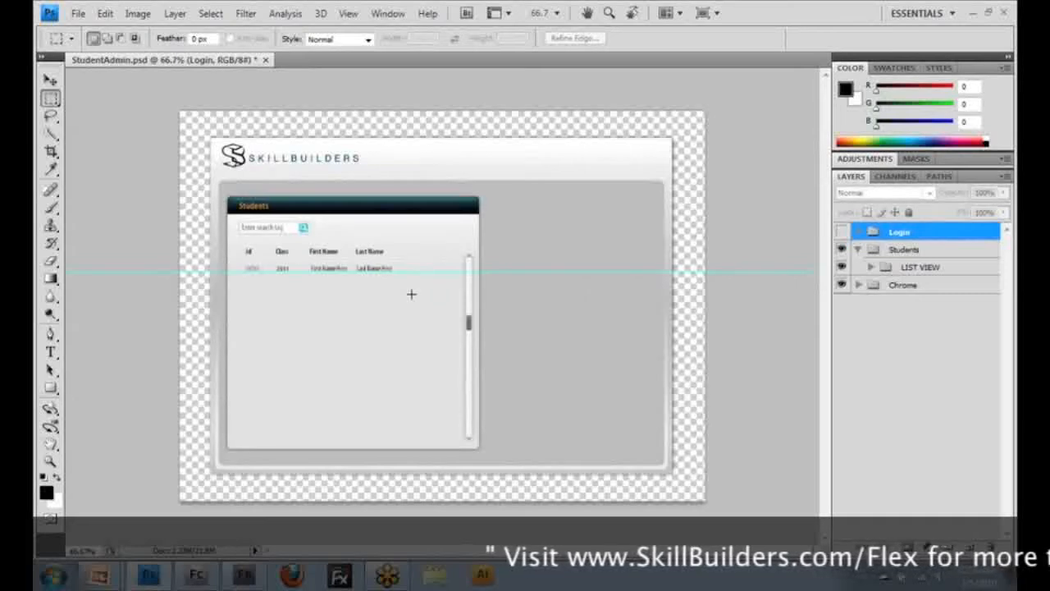
Zoom in on the Students panel and briefly overlay the Login group on it for comparison.
{"action": "left_click", "coordinate": [50, 461]}
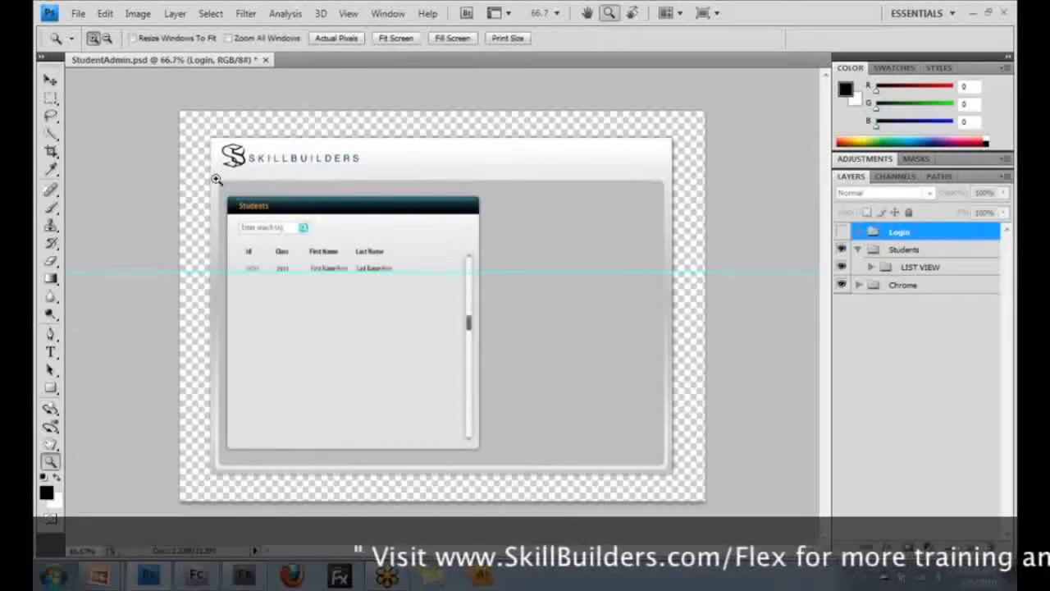
{"action": "left_click", "coordinate": [548, 484]}
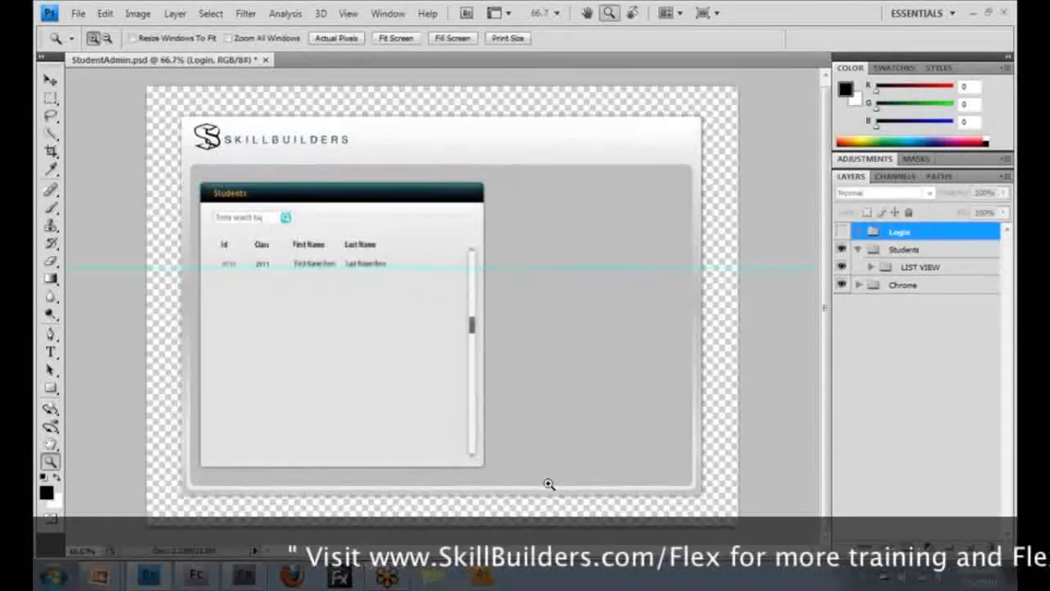
{"action": "left_click_drag", "start_coordinate": [549, 484], "coordinate": [631, 419]}
{"action": "left_click", "coordinate": [842, 232]}
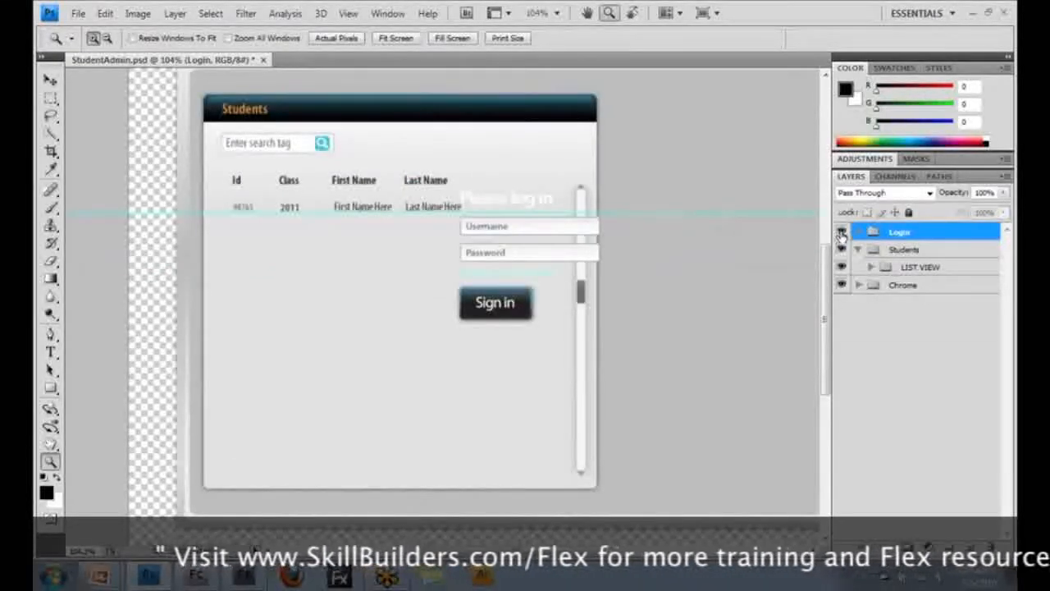
{"action": "left_click", "coordinate": [842, 232]}
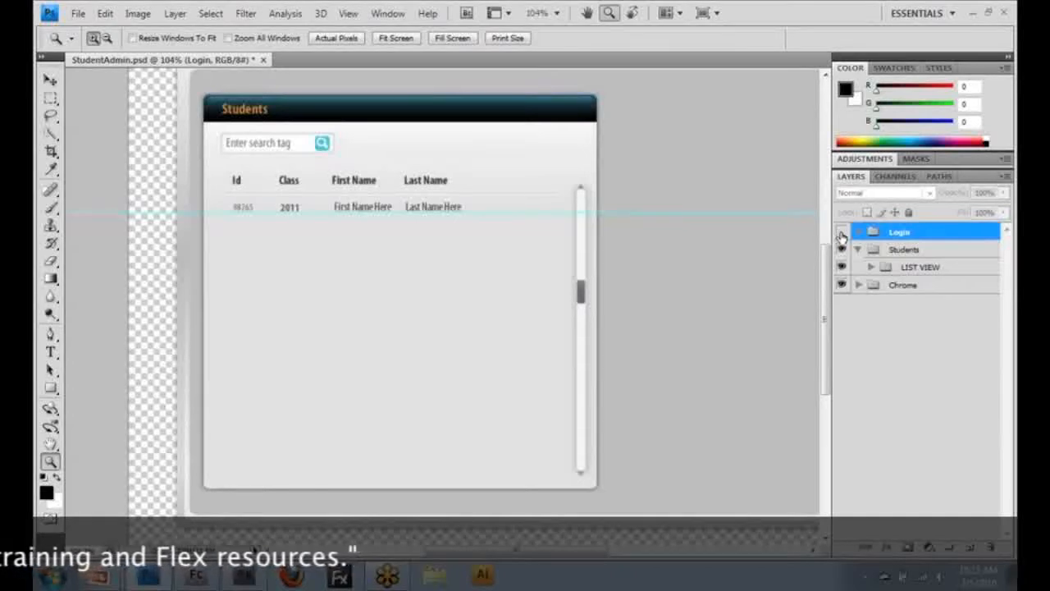
Examine the layers in the LIST VIEW group, including the Search group, the scroll bar parts and the column headings.
{"action": "left_click", "coordinate": [870, 268]}
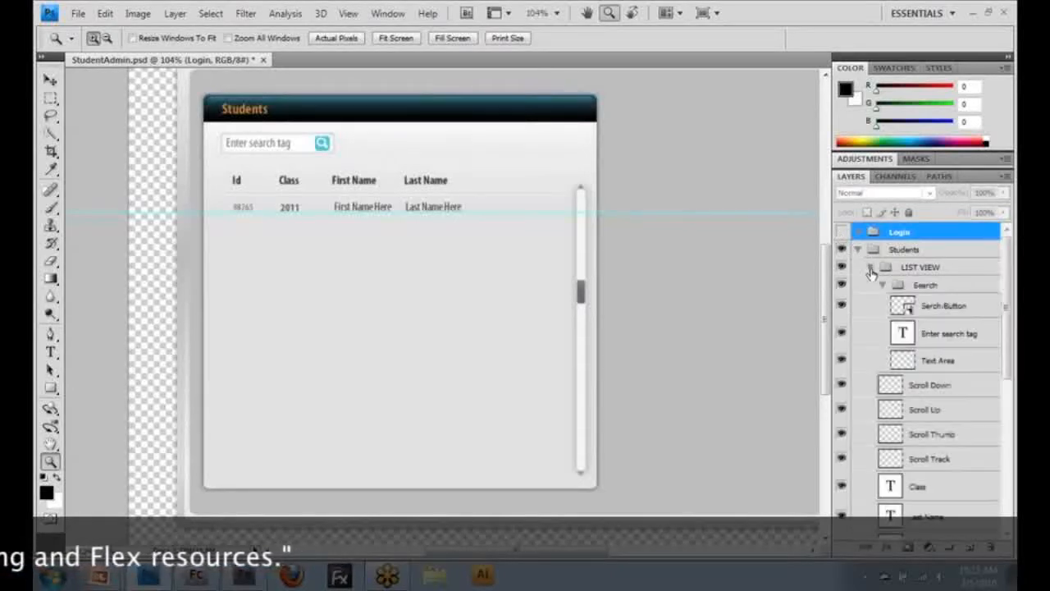
{"action": "scroll", "coordinate": [1011, 274], "scroll_direction": "down", "scroll_amount": 1}
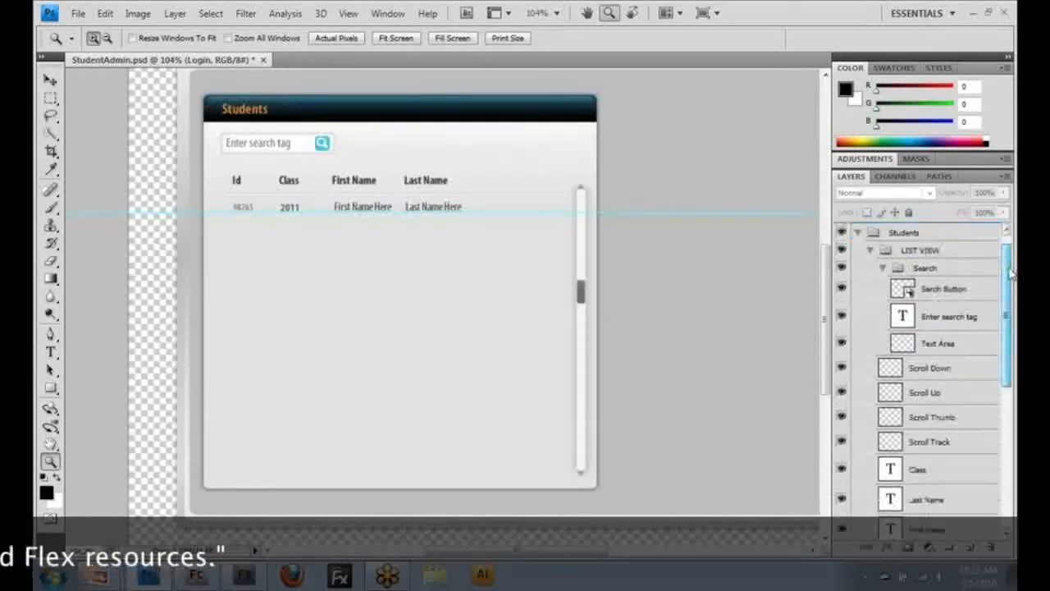
{"action": "scroll", "coordinate": [1011, 275], "scroll_direction": "down", "scroll_amount": 2}
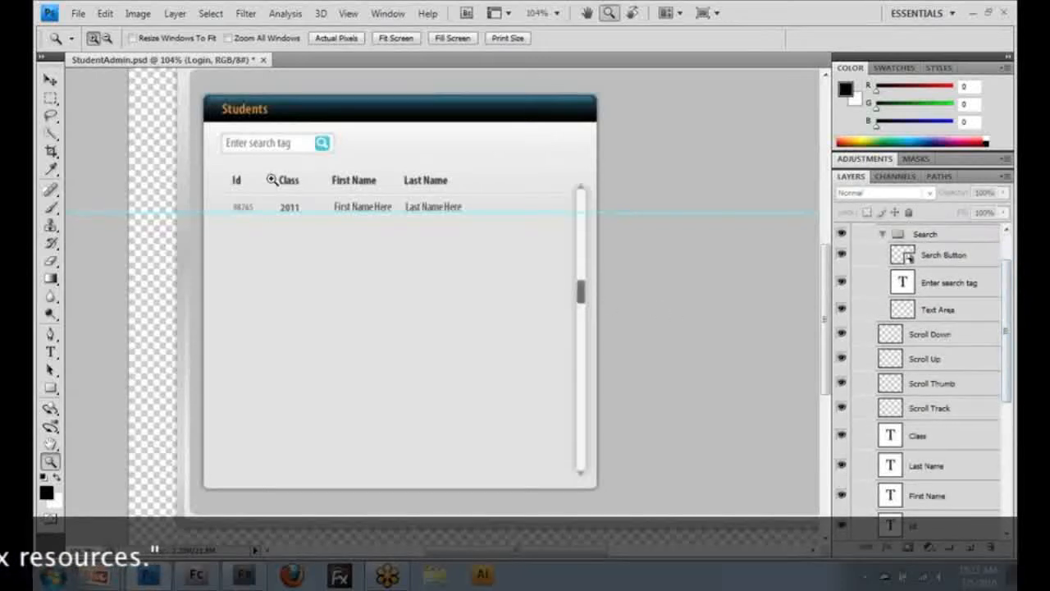
{"action": "left_click", "coordinate": [50, 80]}
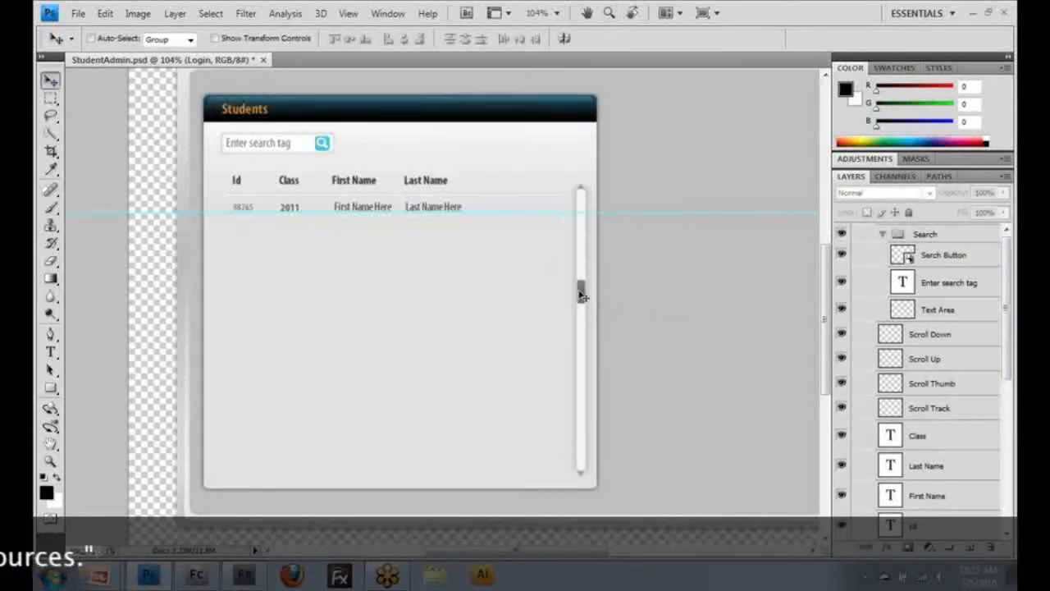
{"action": "scroll", "coordinate": [925, 329], "scroll_direction": "up", "scroll_amount": 3}
{"action": "scroll", "coordinate": [943, 312], "scroll_direction": "down", "scroll_amount": 3}
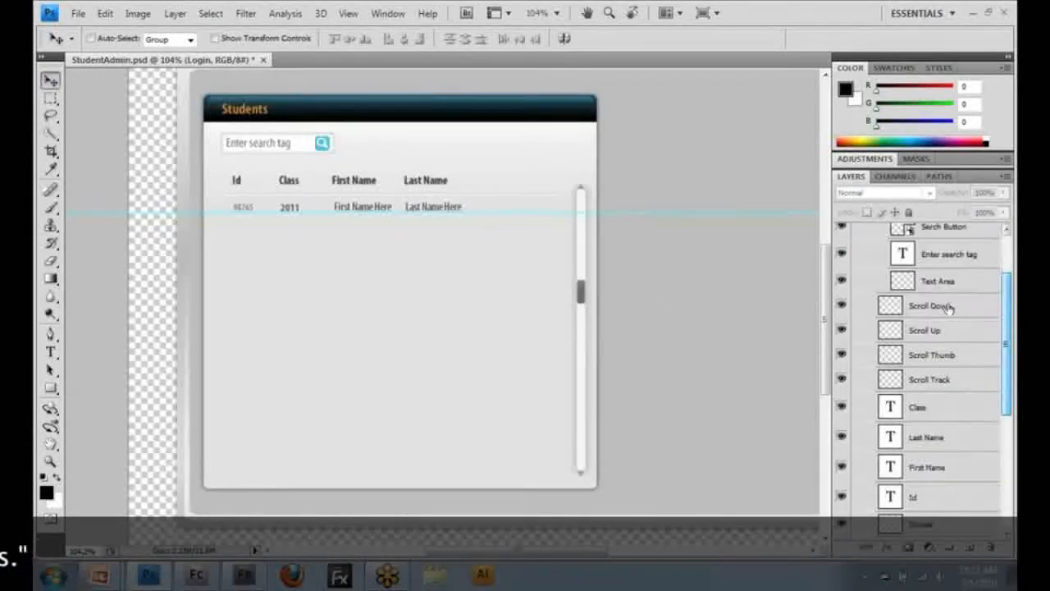
{"action": "left_click", "coordinate": [947, 306]}
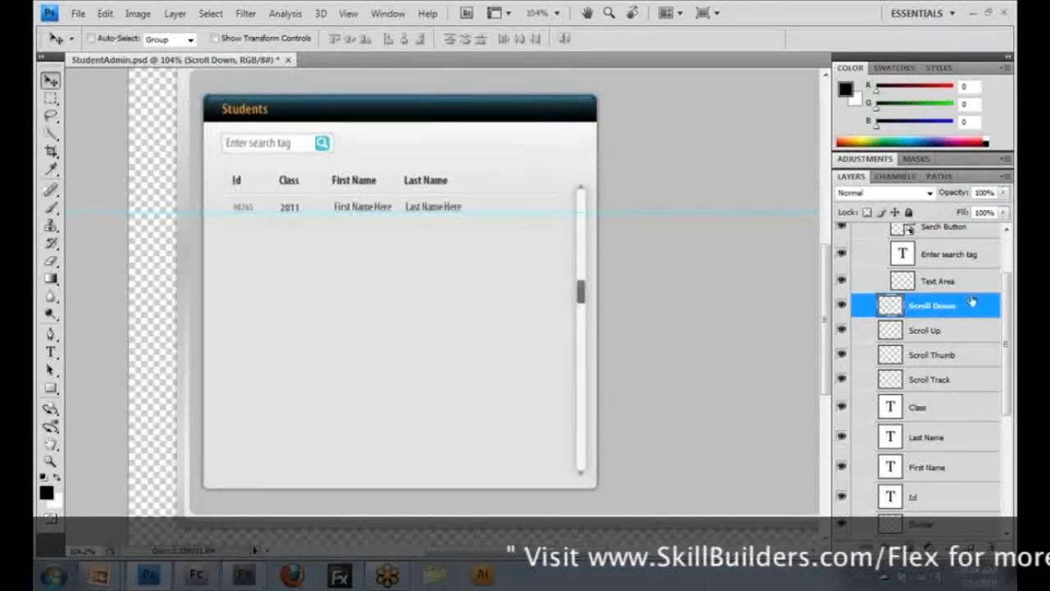
{"action": "left_click_drag", "start_coordinate": [1005, 314], "coordinate": [1005, 275]}
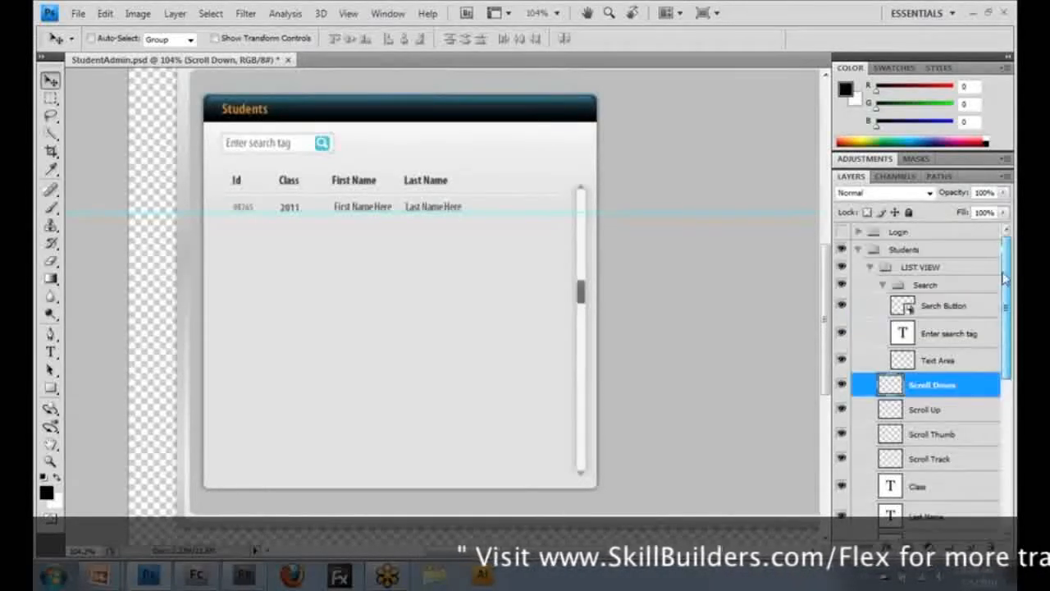
{"action": "left_click", "coordinate": [883, 284]}
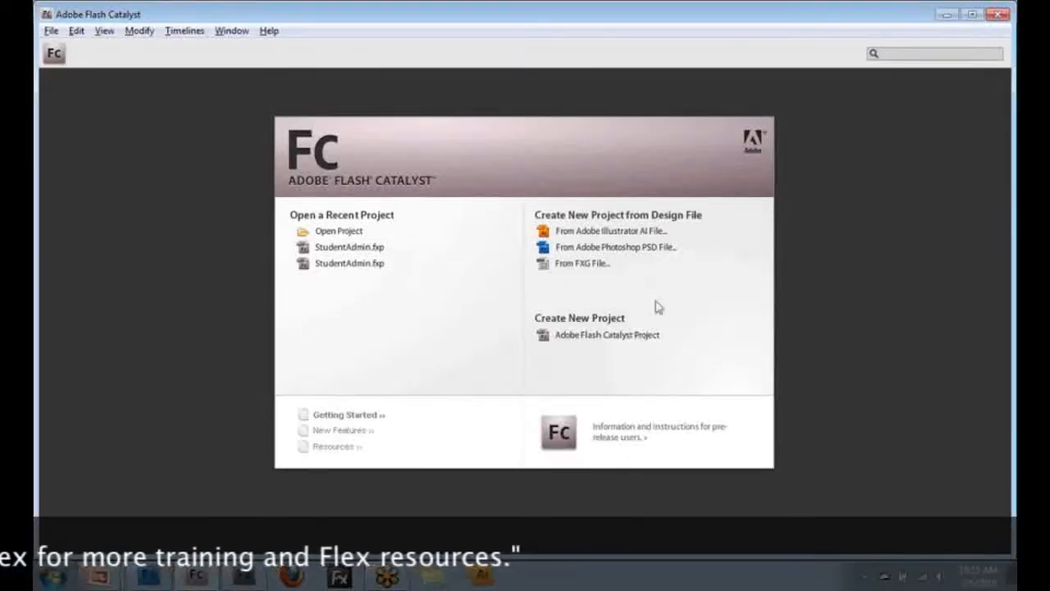
Create a Flash Catalyst project from the StudentAdmin Photoshop file, accepting the default import options.
{"action": "left_click", "coordinate": [621, 247]}
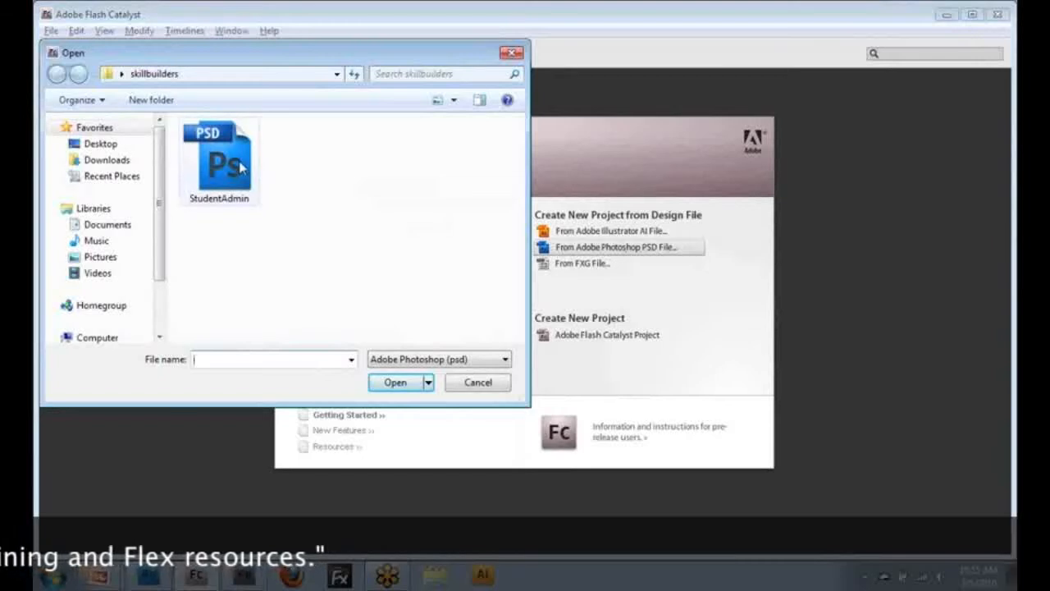
{"action": "left_click", "coordinate": [242, 168]}
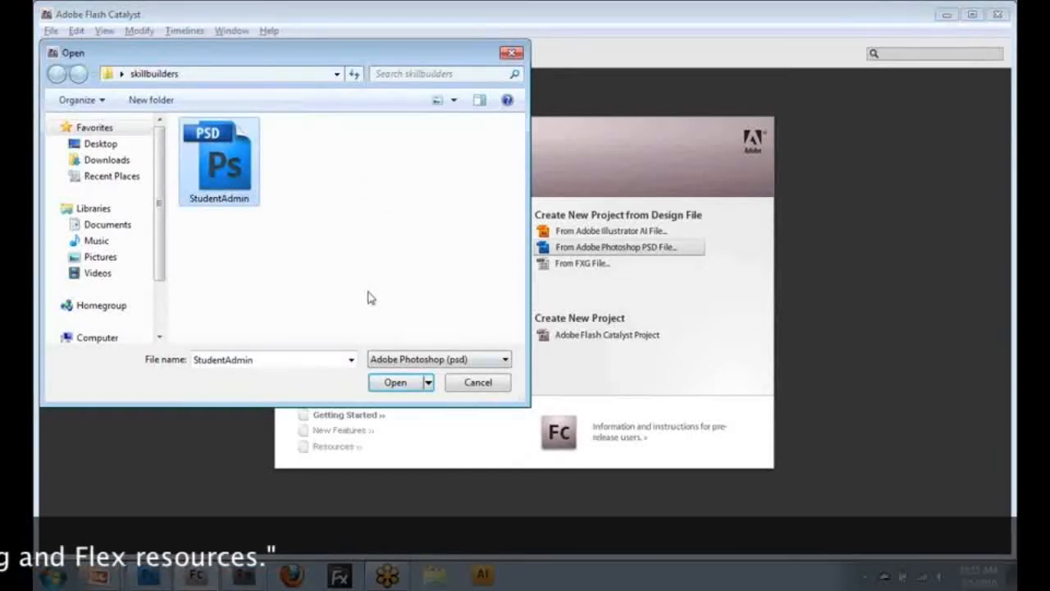
{"action": "left_click", "coordinate": [405, 384]}
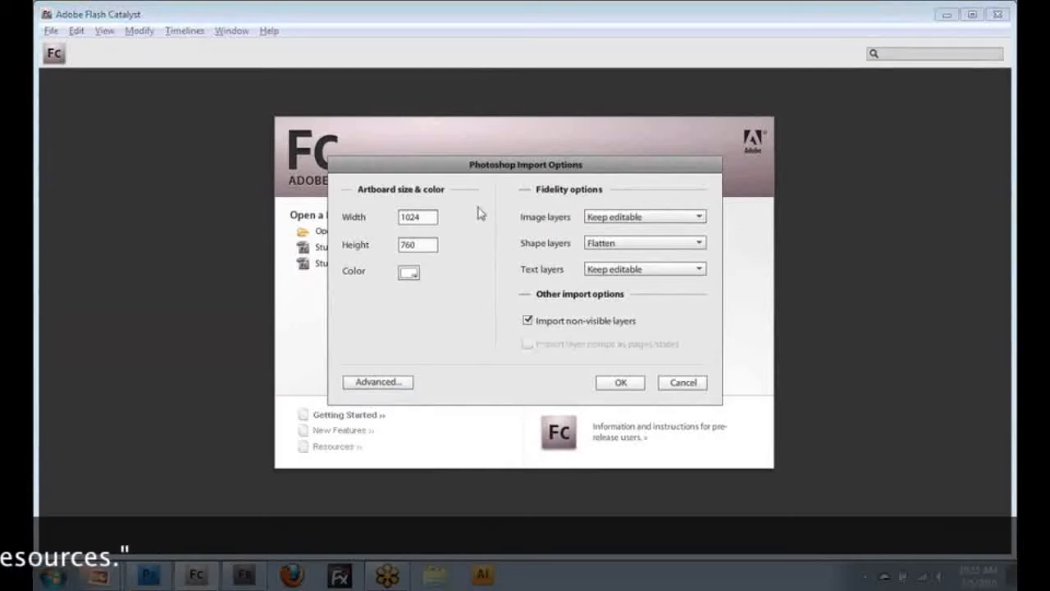
{"action": "left_click", "coordinate": [620, 382]}
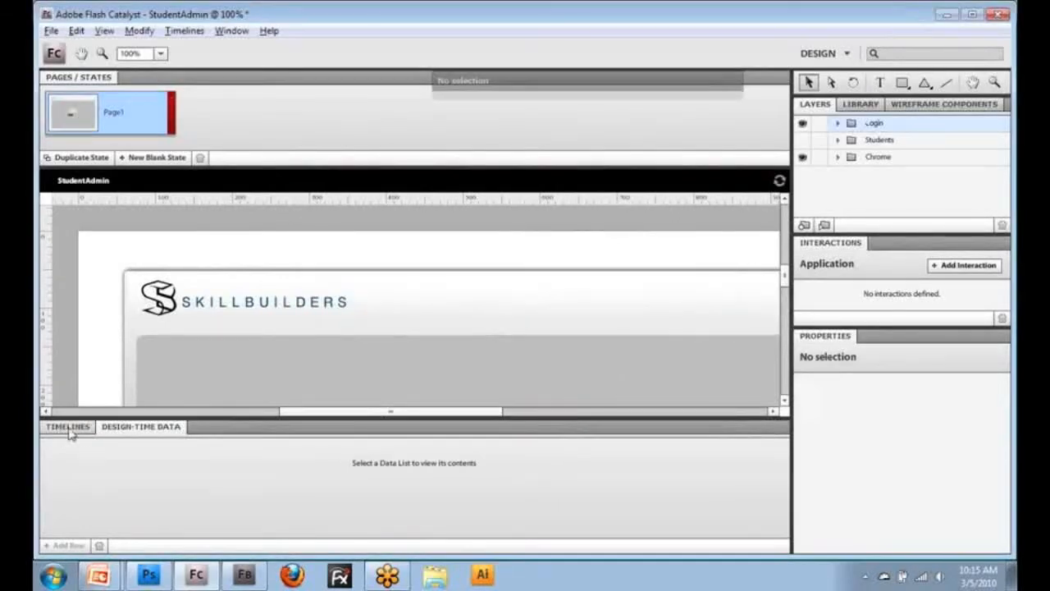
Enlarge the artboard area to view the login form and inspect the imported Login layer group and its artwork.
{"action": "left_click_drag", "start_coordinate": [246, 416], "coordinate": [264, 548]}
{"action": "mouse_move", "coordinate": [783, 328]}
{"action": "left_mouse_down"}
{"action": "mouse_move", "coordinate": [785, 353]}
{"action": "mouse_move", "coordinate": [785, 344]}
{"action": "left_mouse_up"}
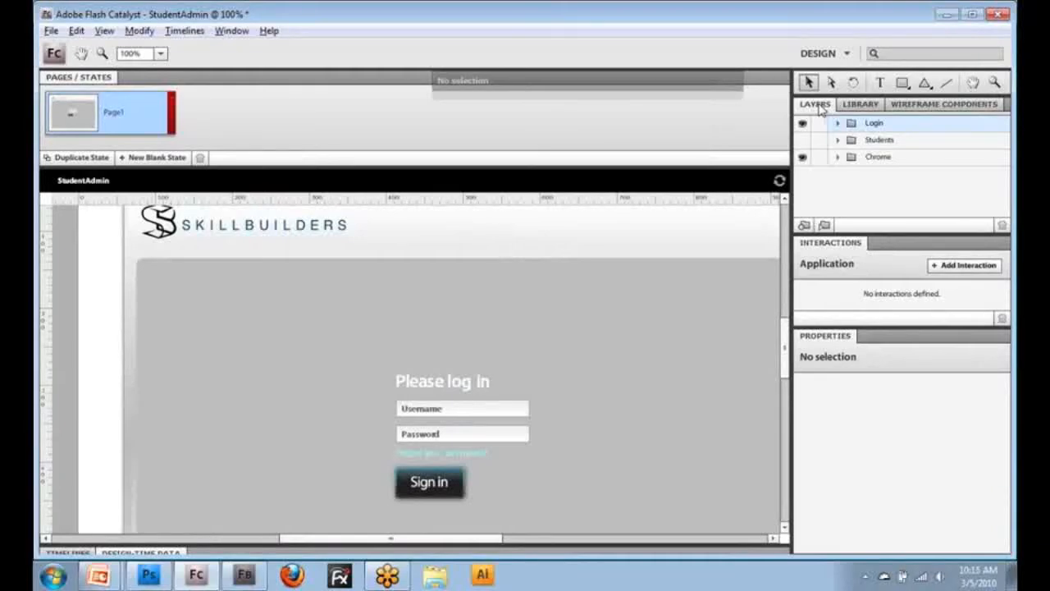
{"action": "left_click", "coordinate": [836, 124]}
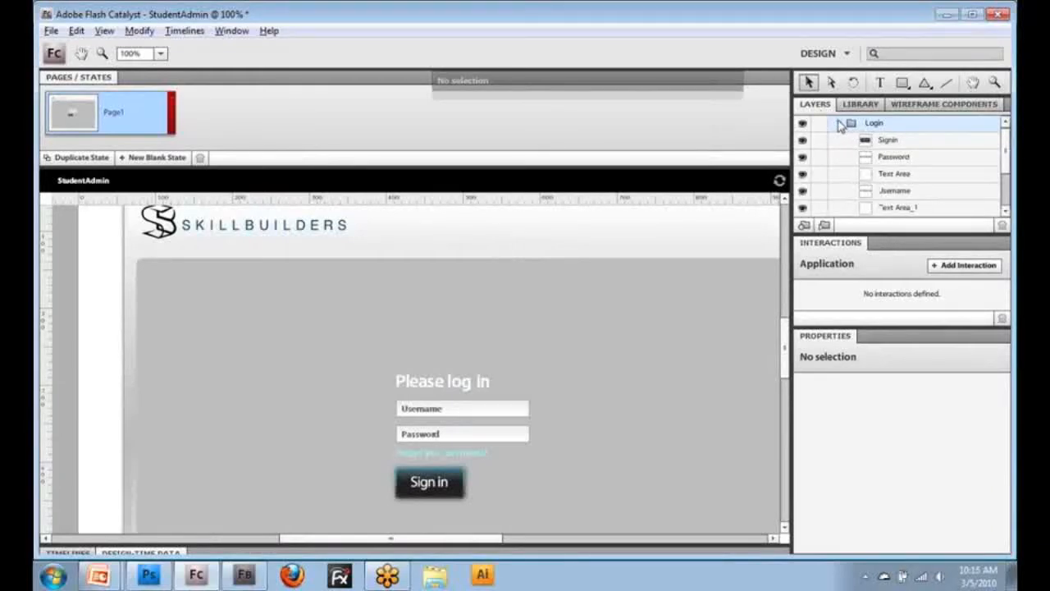
{"action": "left_click", "coordinate": [853, 123]}
{"action": "left_click", "coordinate": [838, 123]}
Expand the Students and LIST VIEW groups to review their imported layers, and select the grey background shape on the artboard.
{"action": "left_click", "coordinate": [838, 140]}
{"action": "left_click", "coordinate": [851, 158]}
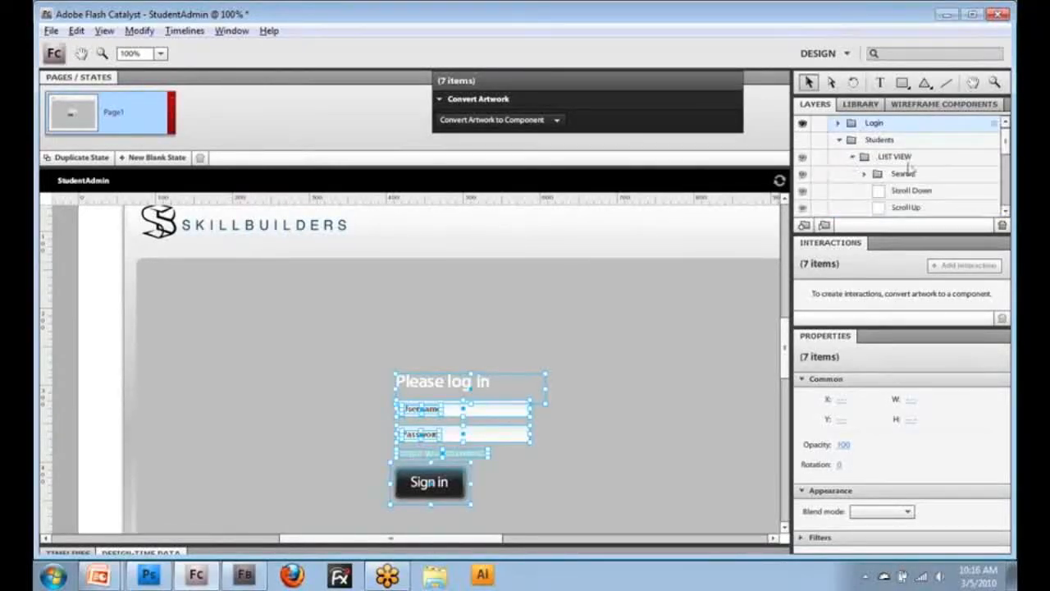
{"action": "left_click_drag", "start_coordinate": [1006, 138], "coordinate": [1011, 160]}
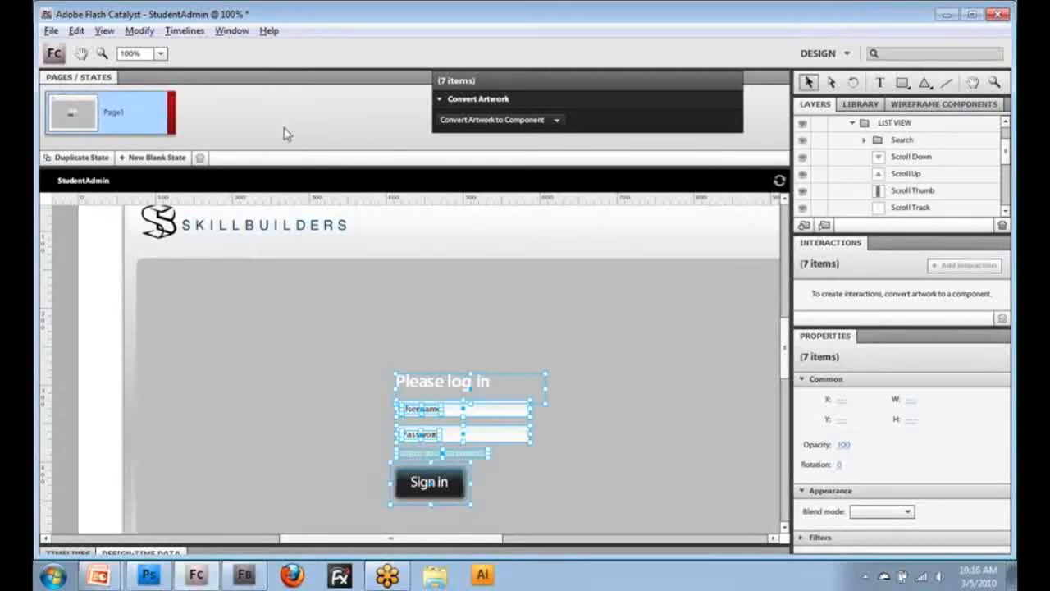
{"action": "left_click", "coordinate": [712, 335]}
{"action": "left_click_drag", "start_coordinate": [785, 340], "coordinate": [787, 355]}
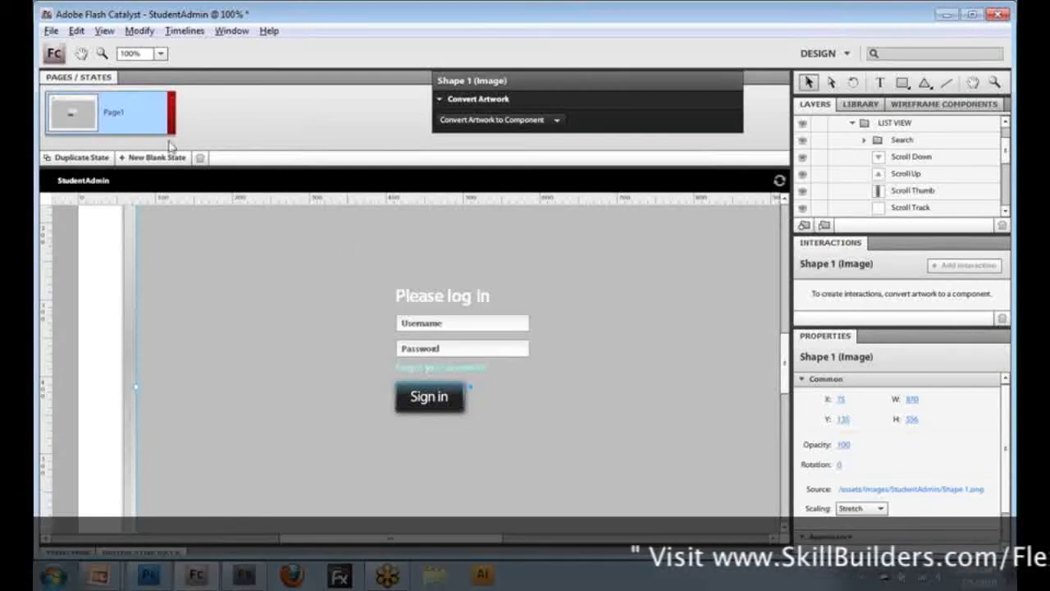
Duplicate the Page1 state and rename the original state Login.
{"action": "left_click", "coordinate": [80, 159]}
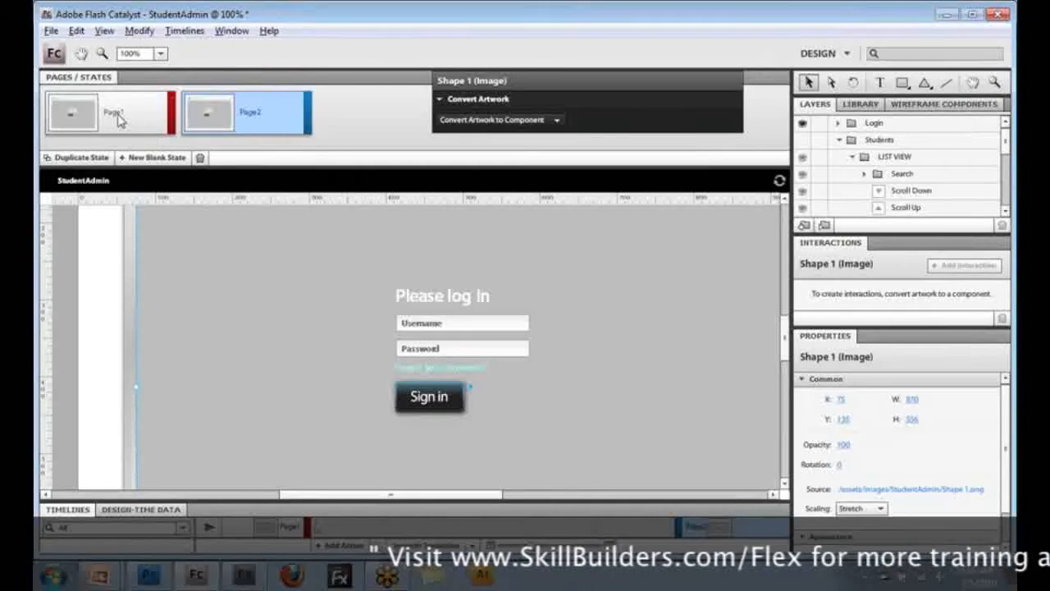
{"action": "double_click", "coordinate": [119, 115]}
{"action": "type", "text": "Lo"}
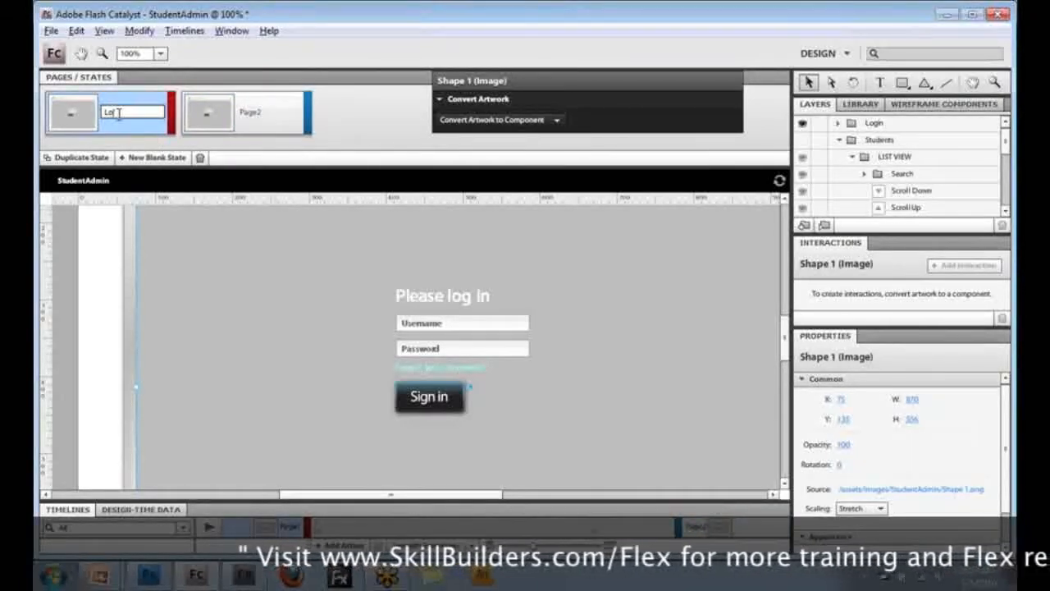
{"action": "type", "text": "gin"}
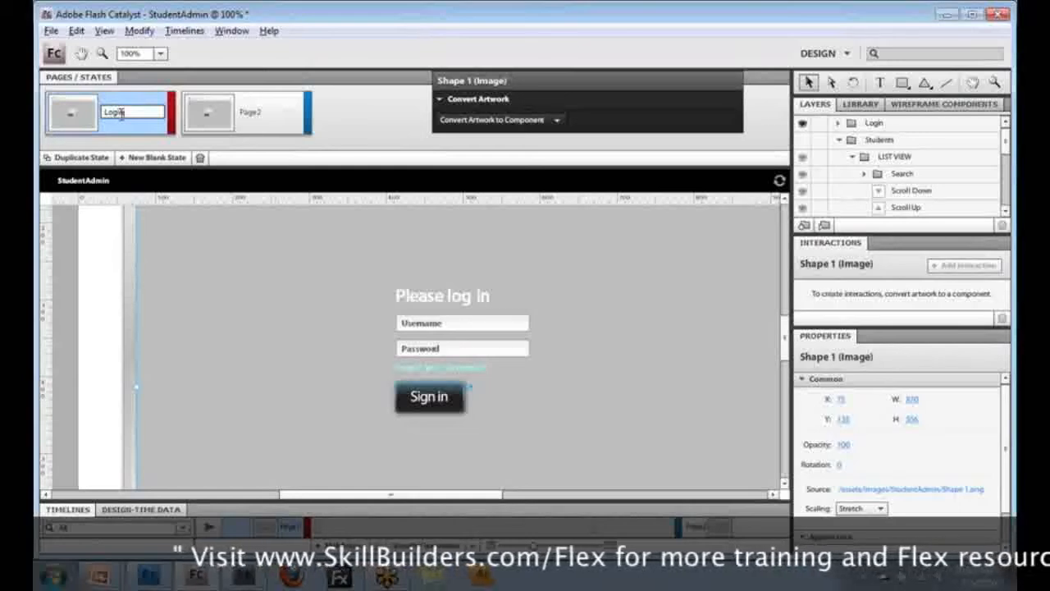
{"action": "key", "text": "Return"}
Rename the duplicated Page2 state admin.
{"action": "left_click", "coordinate": [255, 117]}
{"action": "left_click", "coordinate": [256, 118]}
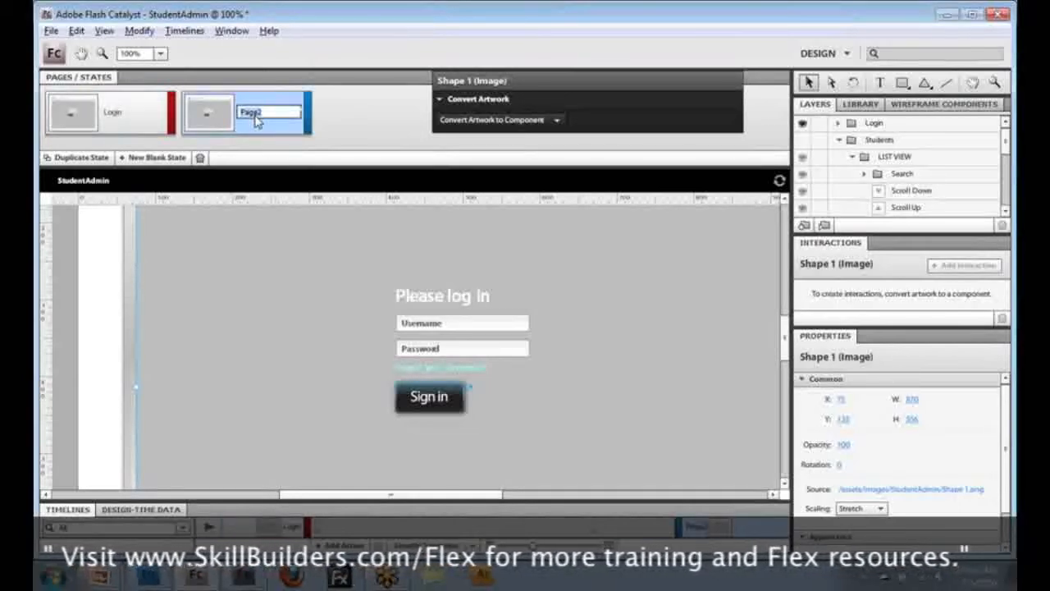
{"action": "type", "text": "admin"}
{"action": "key", "text": "Return"}
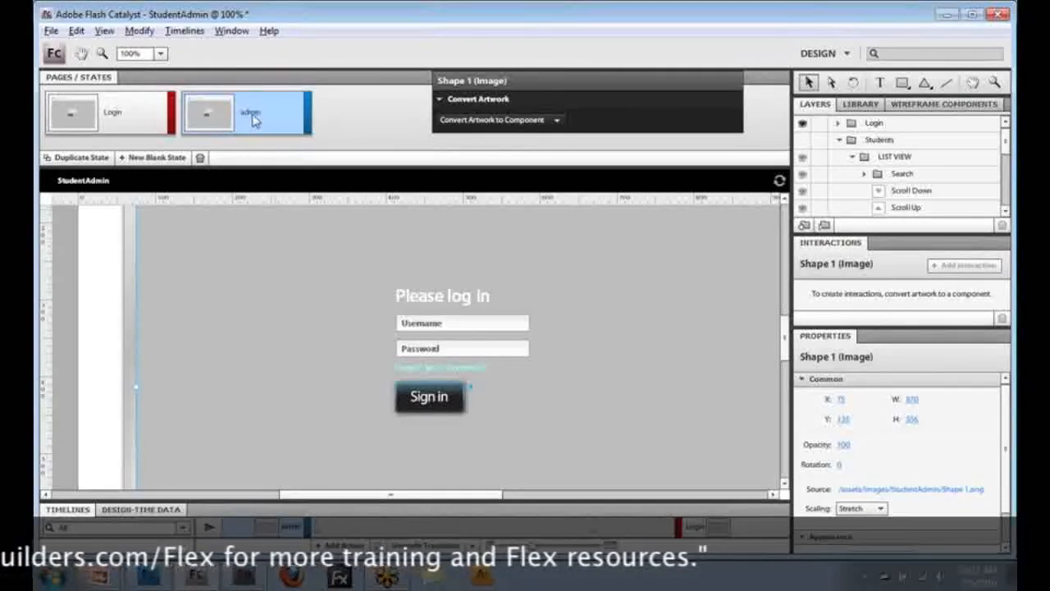
In the admin state, hide the Login layer group, show the Students group, and collapse its sublayers.
{"action": "left_click", "coordinate": [802, 124]}
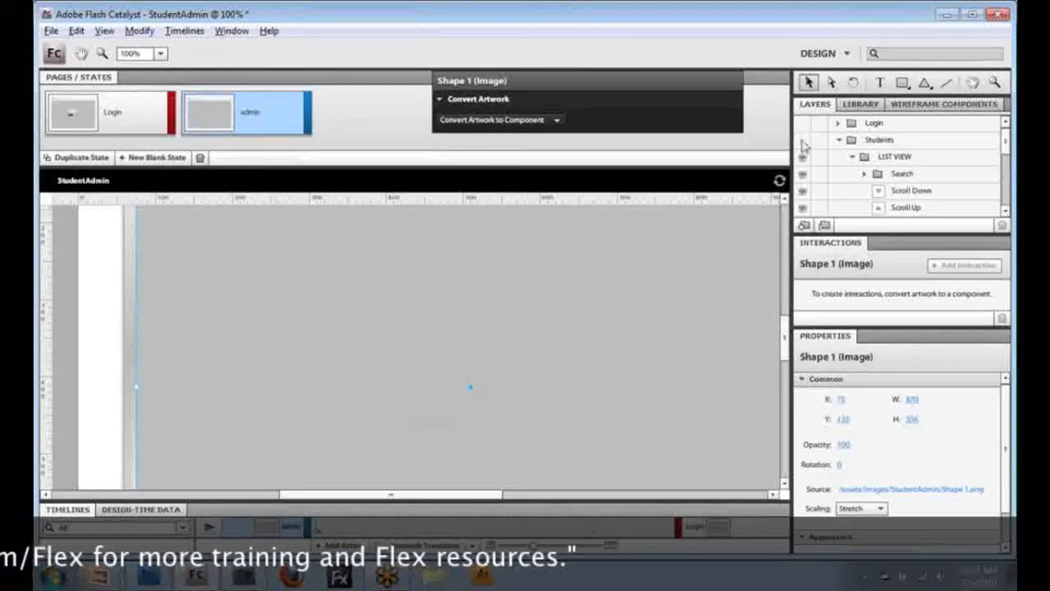
{"action": "left_click", "coordinate": [802, 140]}
{"action": "left_click", "coordinate": [839, 139]}
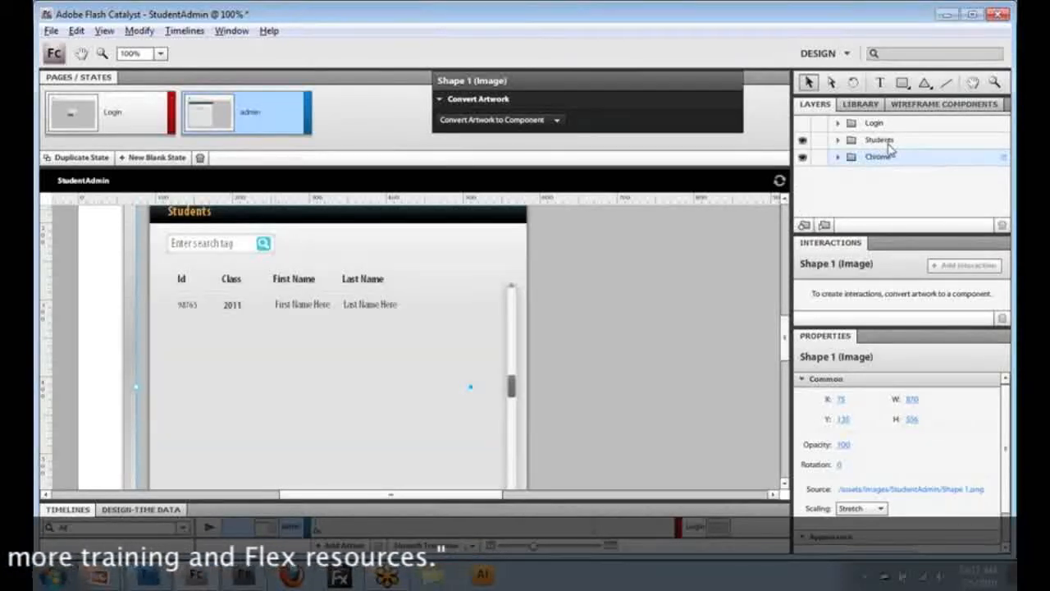
Switch to the Login state and convert the Sign in artwork into a Button component.
{"action": "left_click", "coordinate": [115, 117]}
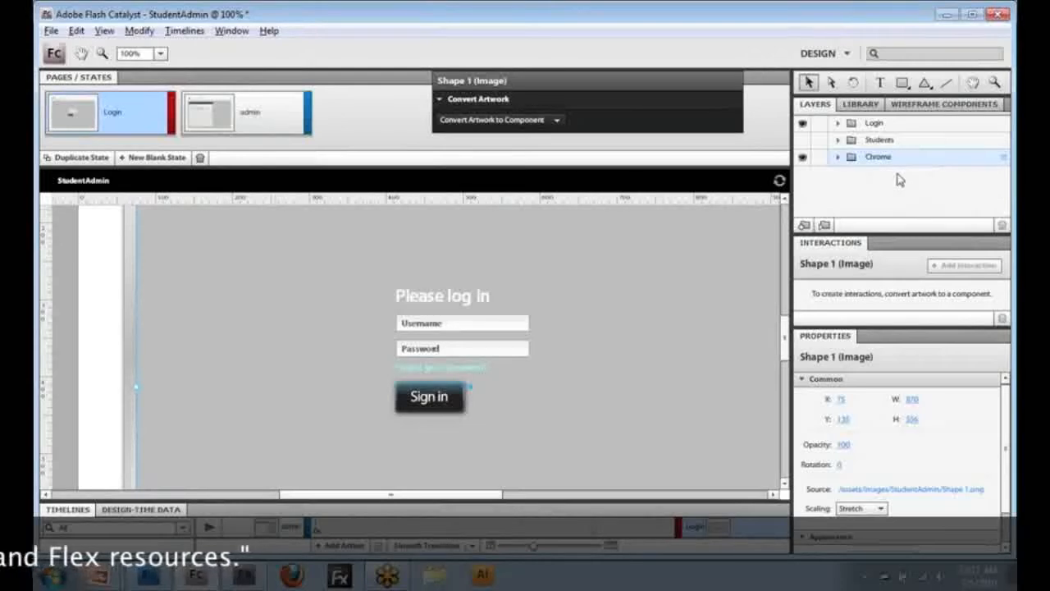
{"action": "left_click", "coordinate": [873, 141]}
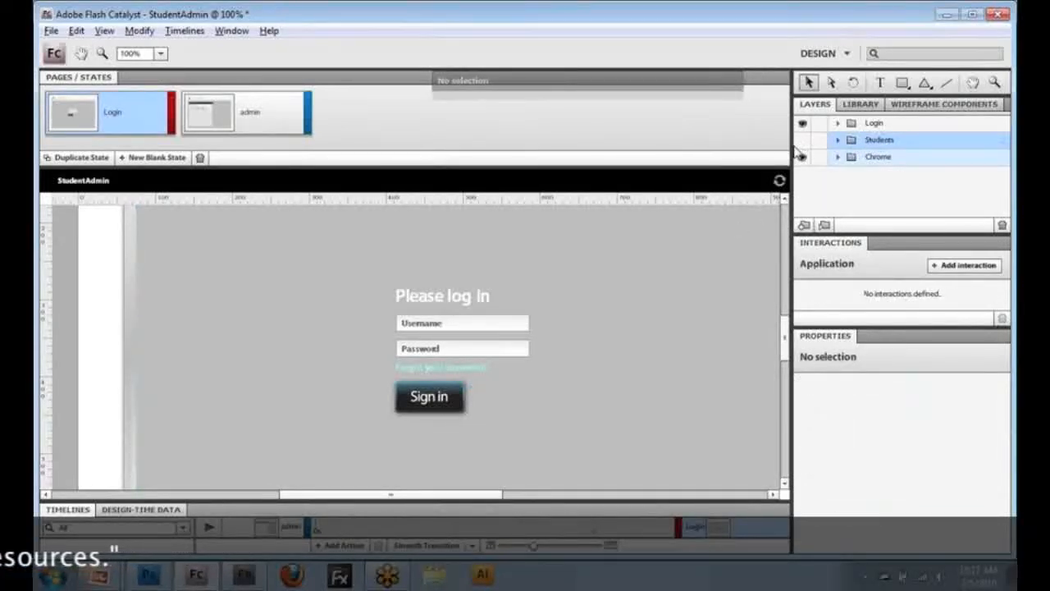
{"action": "left_click", "coordinate": [764, 298]}
{"action": "left_click_drag", "start_coordinate": [782, 328], "coordinate": [784, 341]}
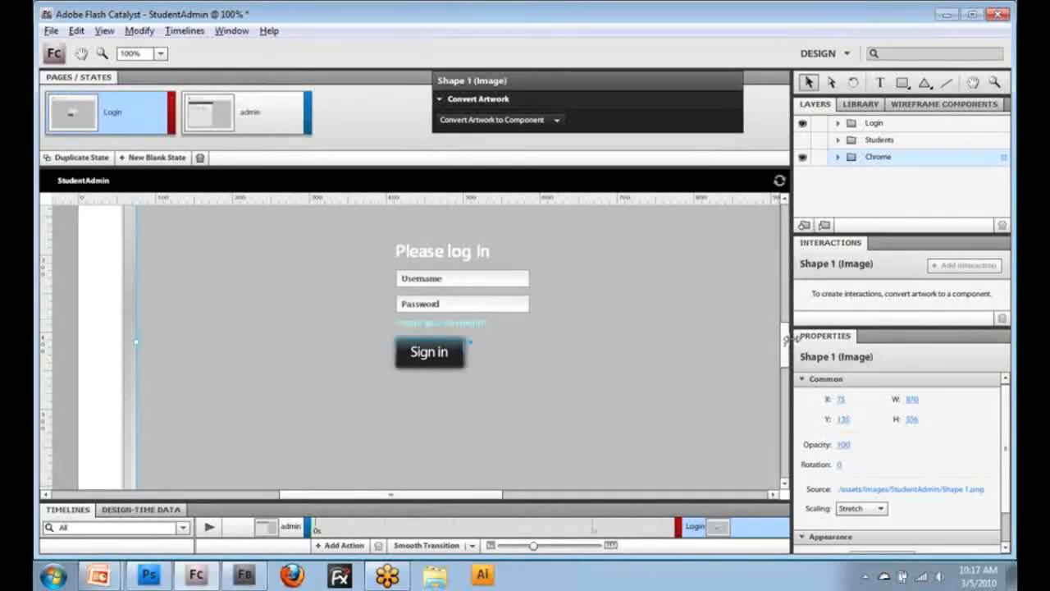
{"action": "left_click", "coordinate": [447, 352]}
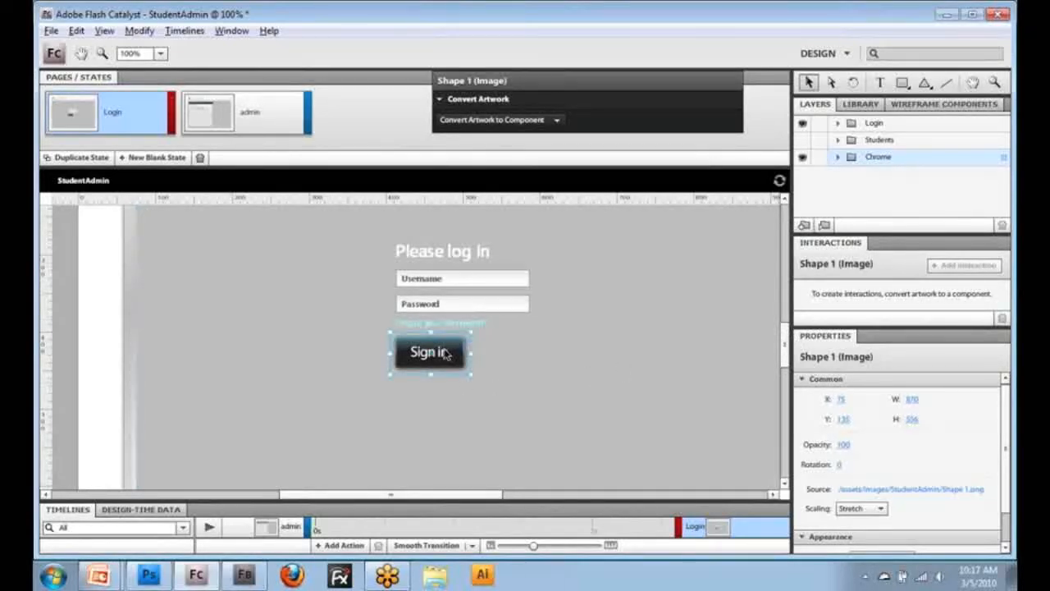
{"action": "left_click", "coordinate": [436, 403]}
{"action": "left_click", "coordinate": [443, 353]}
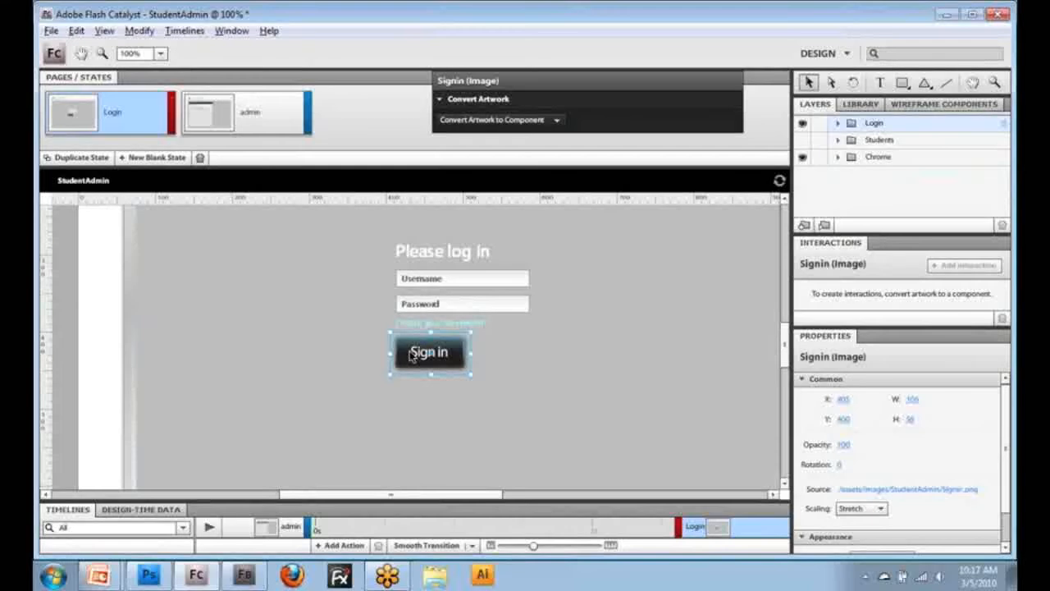
{"action": "left_click_drag", "start_coordinate": [585, 91], "coordinate": [574, 114]}
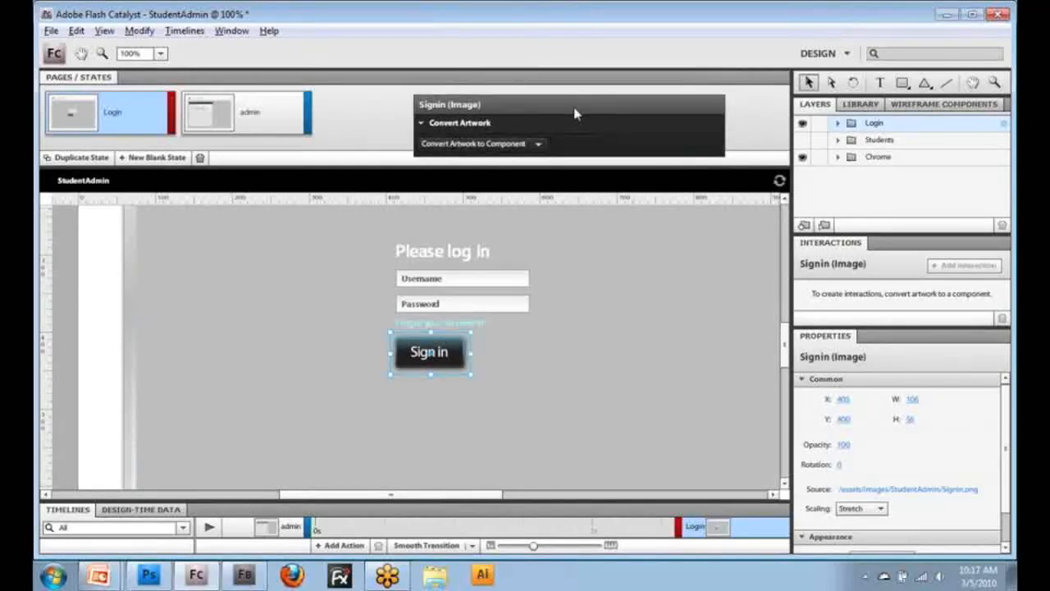
{"action": "left_click", "coordinate": [475, 144]}
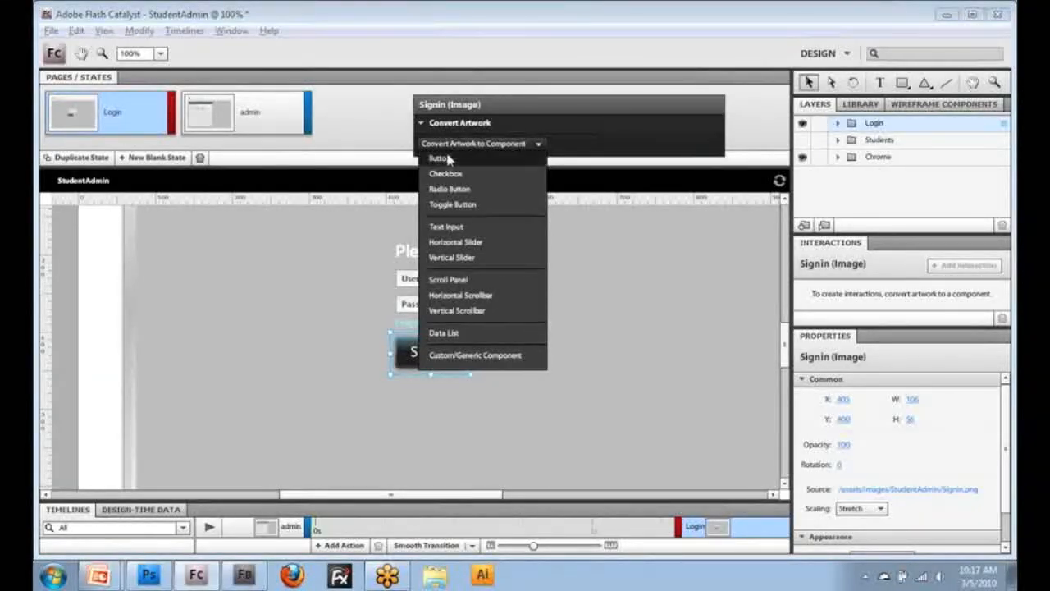
{"action": "left_click", "coordinate": [446, 163]}
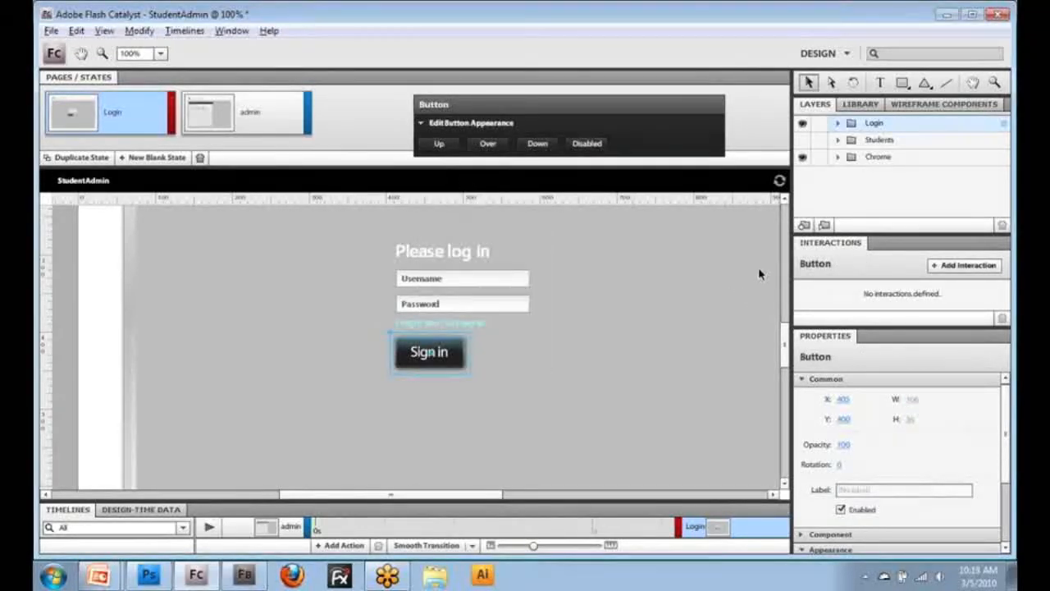
Expand the Login layer group and rename the new button layer SignIn.
{"action": "left_click", "coordinate": [838, 123]}
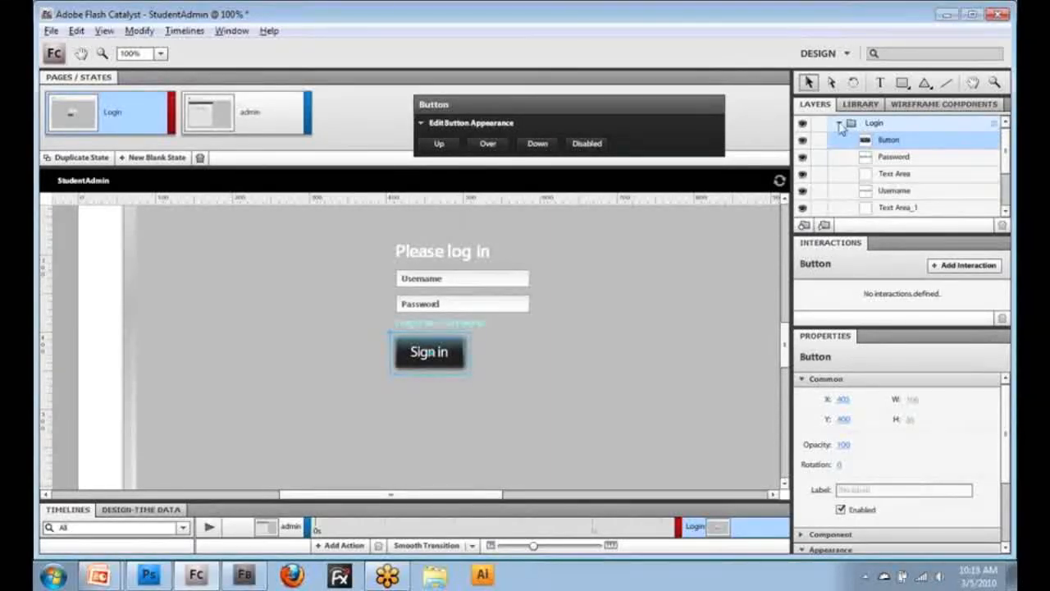
{"action": "double_click", "coordinate": [891, 141]}
{"action": "type", "text": "S"}
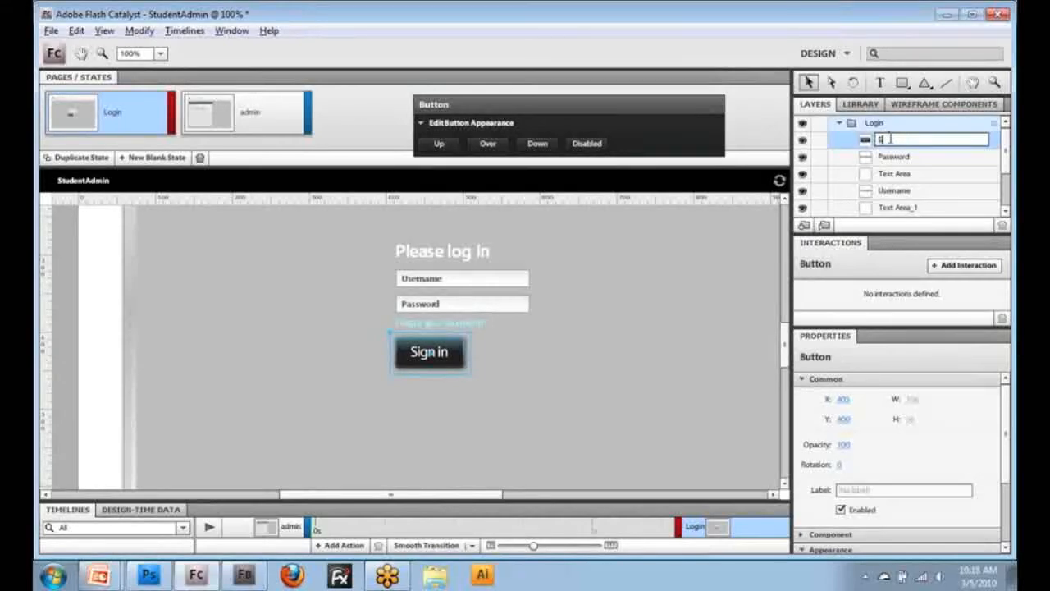
{"action": "type", "text": "ign"}
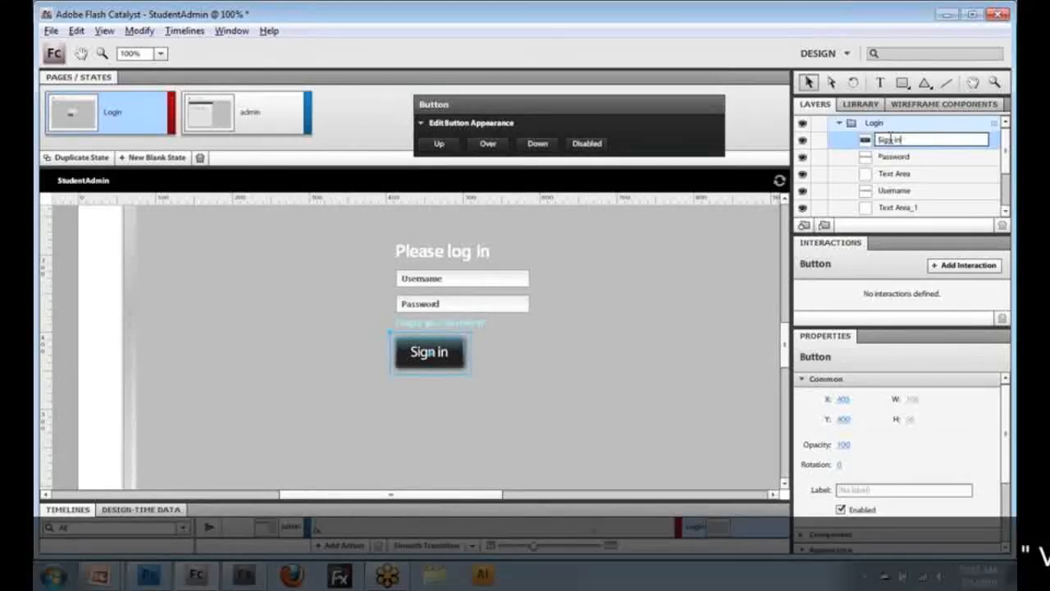
{"action": "type", "text": "In"}
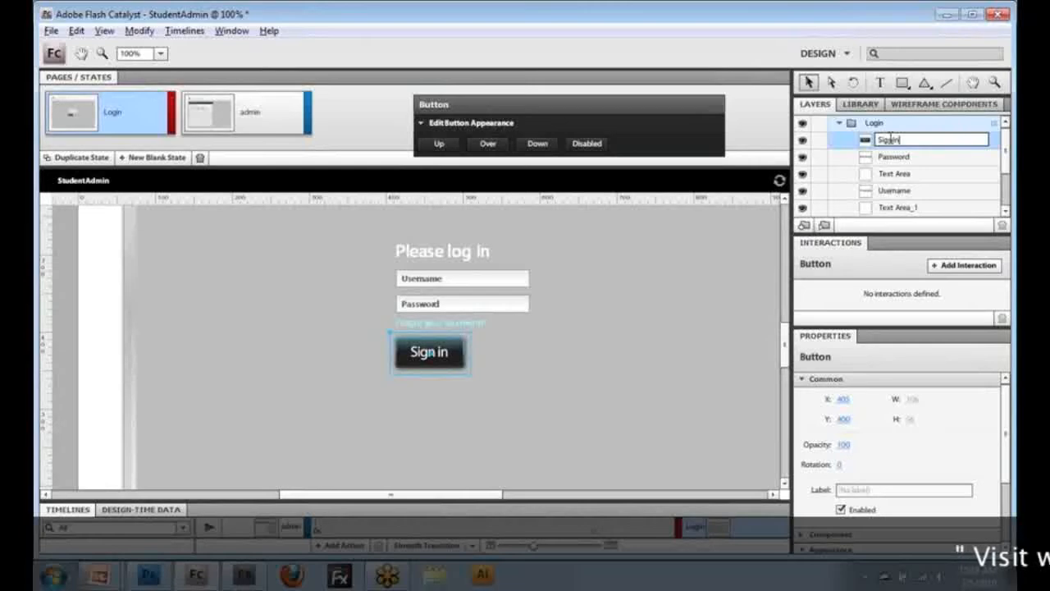
{"action": "key", "text": "Return"}
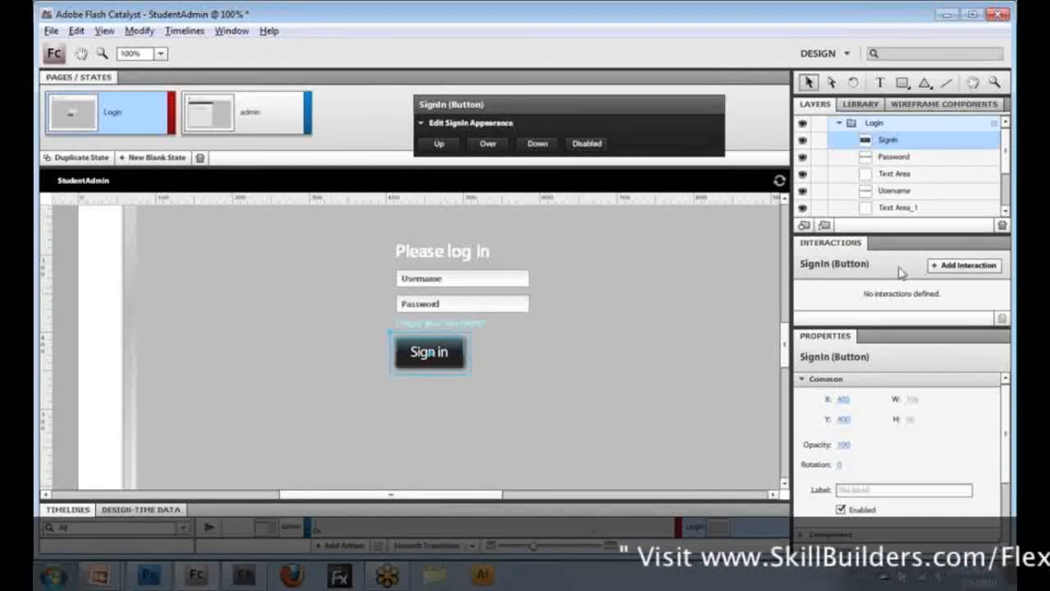
Add an On Click interaction to the SignIn button that plays the transition to the admin state when in any state.
{"action": "left_click", "coordinate": [961, 268]}
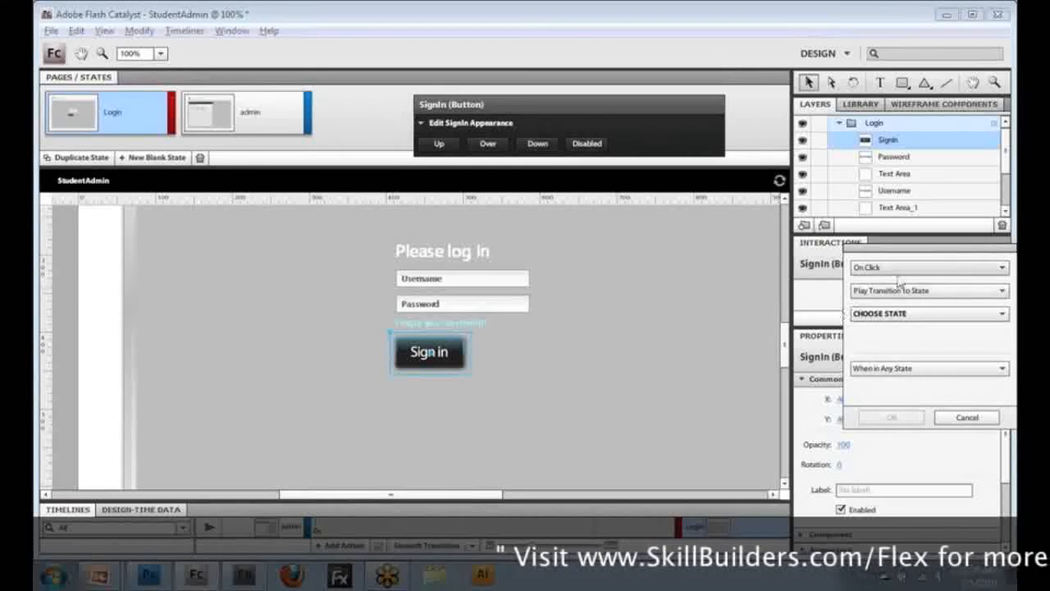
{"action": "left_click", "coordinate": [967, 417]}
{"action": "left_click", "coordinate": [968, 267]}
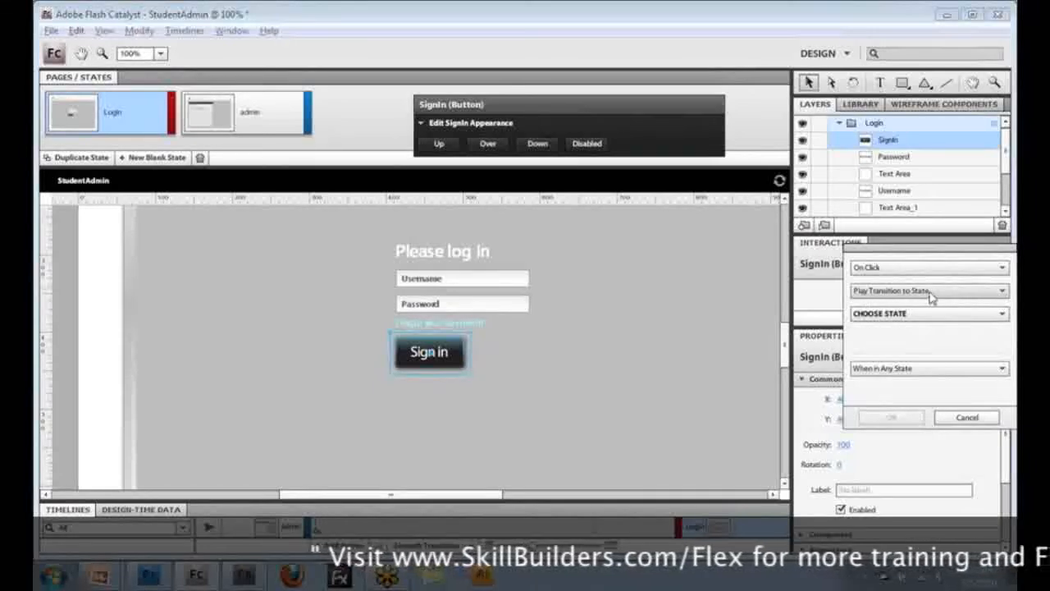
{"action": "left_click", "coordinate": [890, 315]}
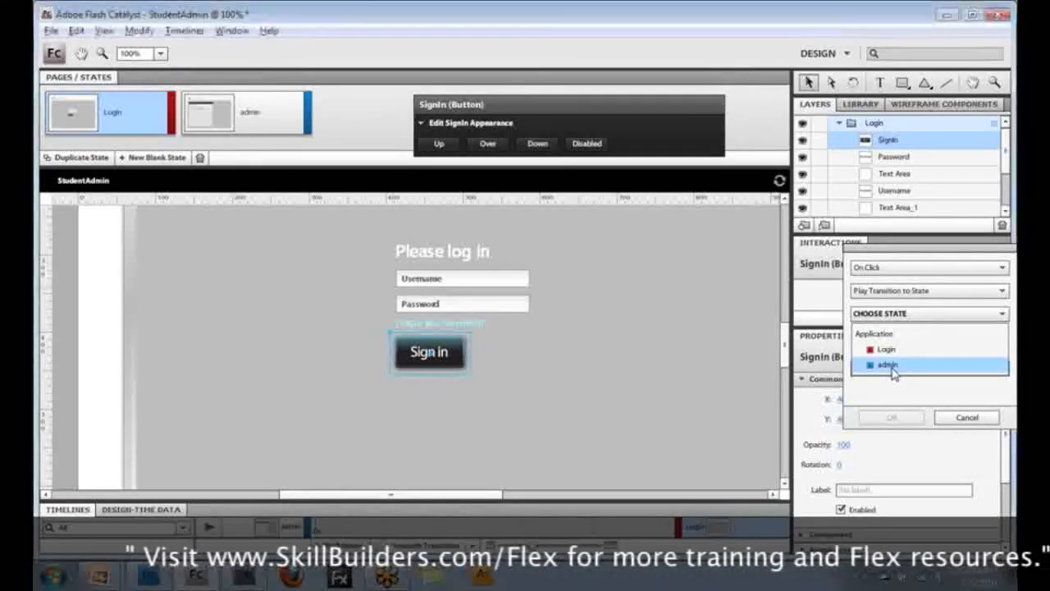
{"action": "left_click", "coordinate": [889, 365]}
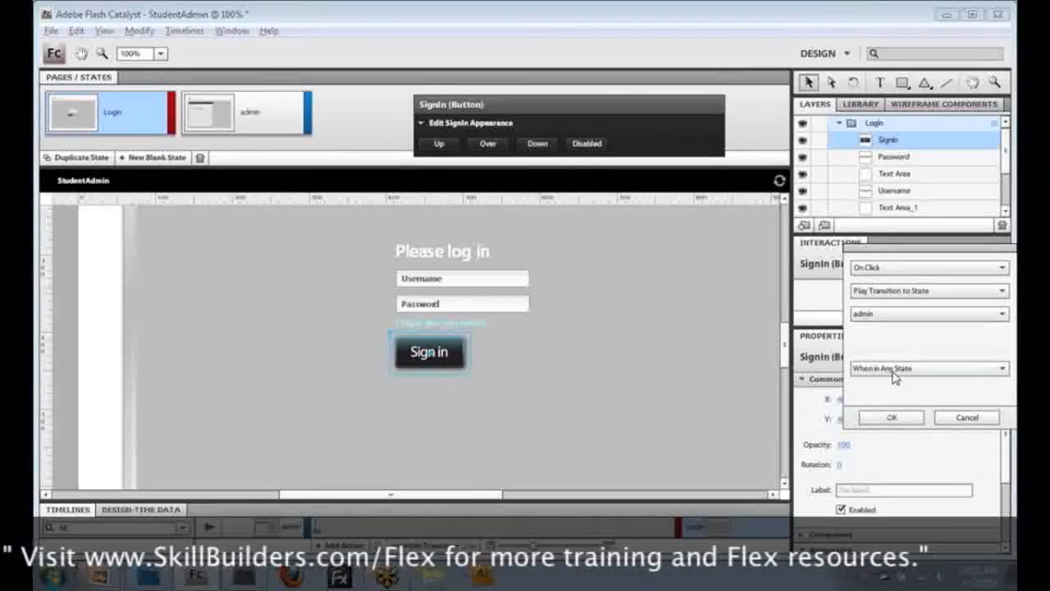
{"action": "left_click", "coordinate": [886, 419]}
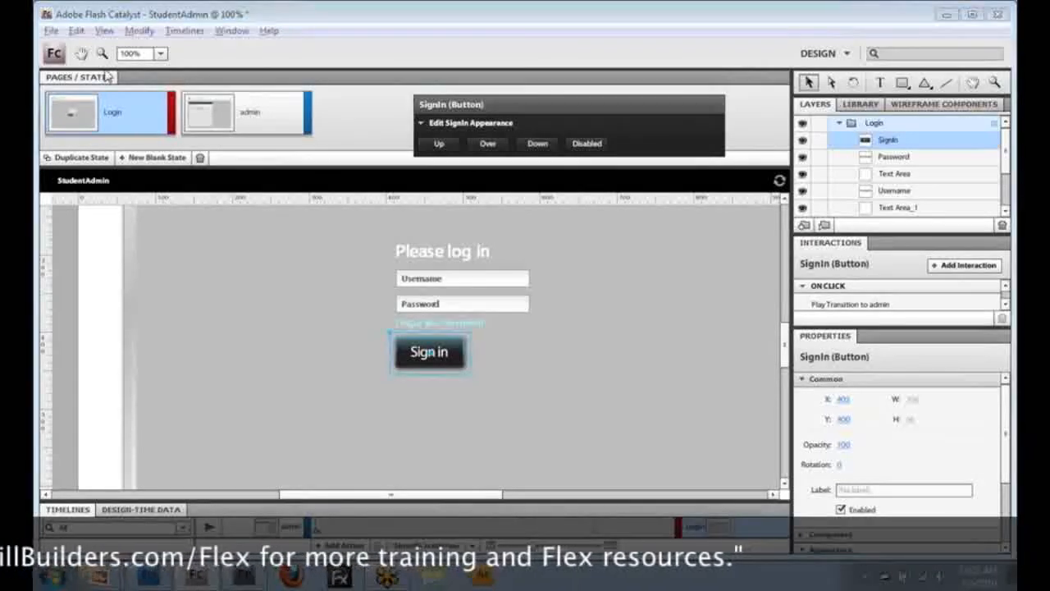
Run the project in the browser, test the Sign in button on the login page, and close the preview.
{"action": "key", "text": "ctrl+Return"}
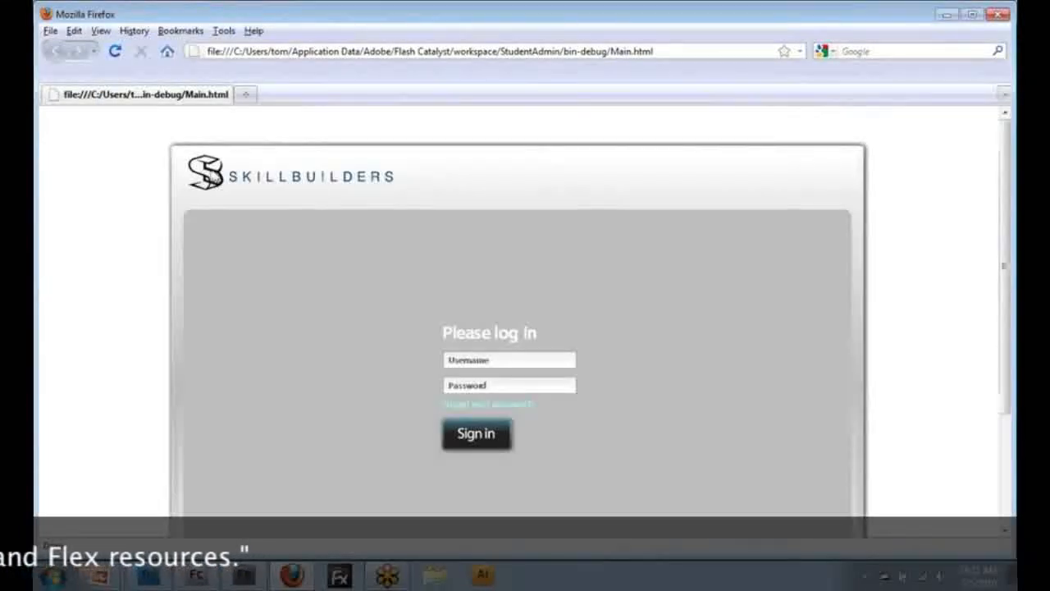
{"action": "left_click_drag", "start_coordinate": [1009, 210], "coordinate": [1009, 240]}
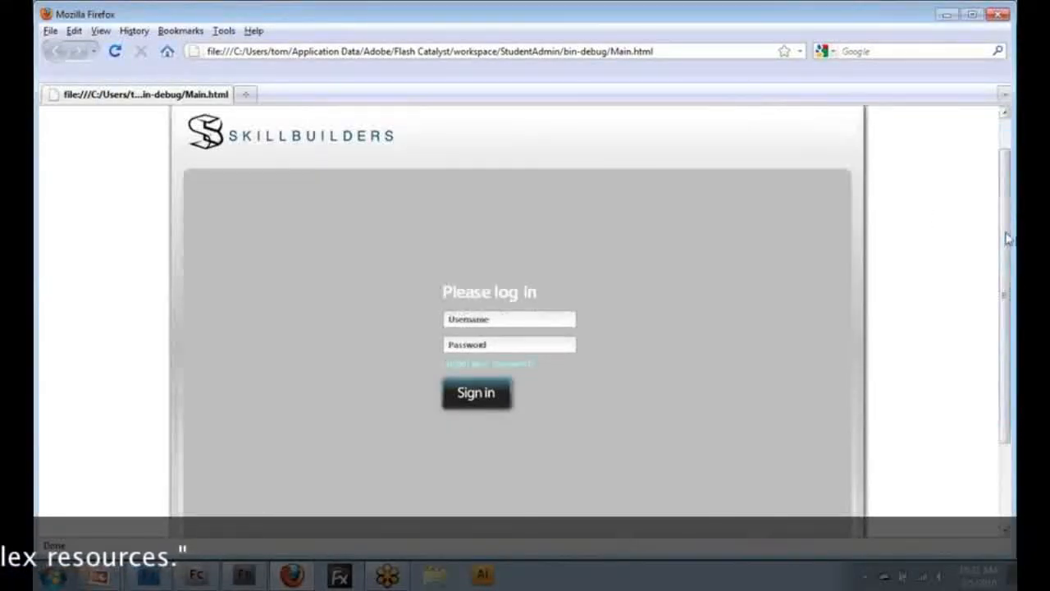
{"action": "left_click", "coordinate": [478, 393]}
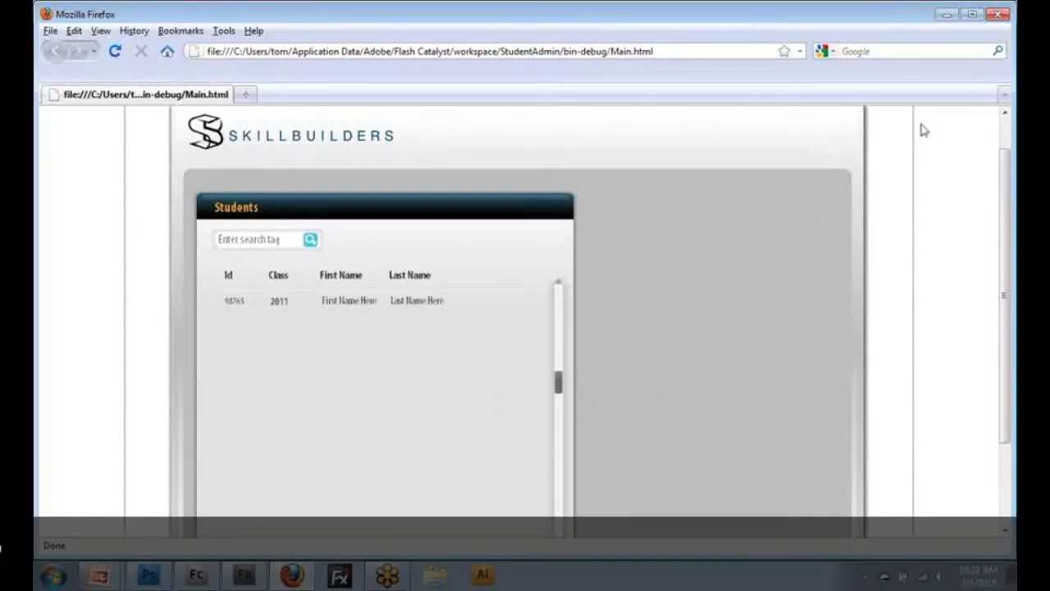
{"action": "left_click", "coordinate": [997, 16]}
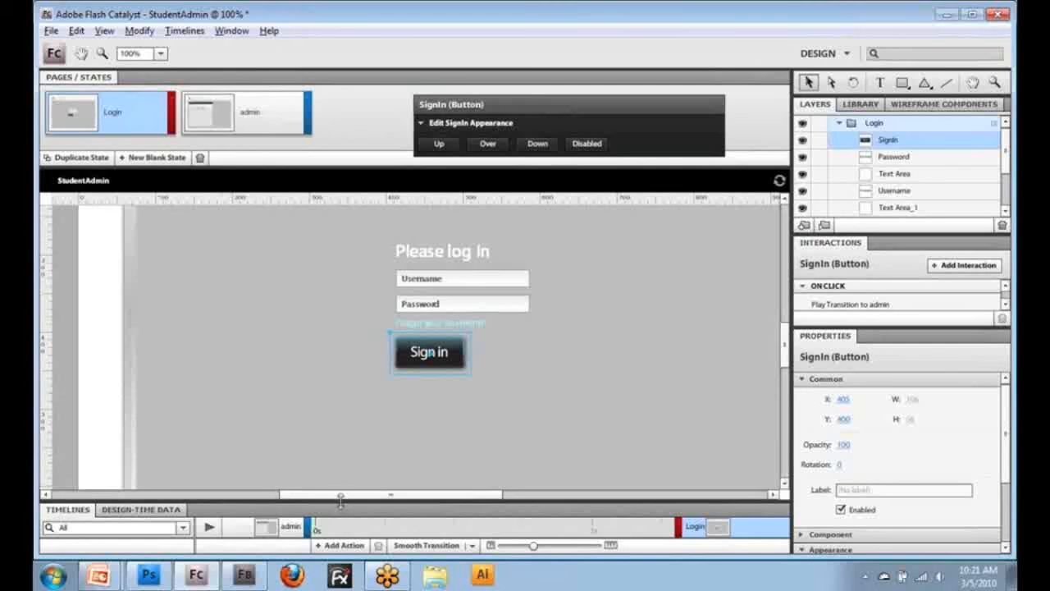
Enlarge the timeline area and apply a Smooth Transition to the Login to admin state transition.
{"action": "left_click_drag", "start_coordinate": [339, 501], "coordinate": [348, 427]}
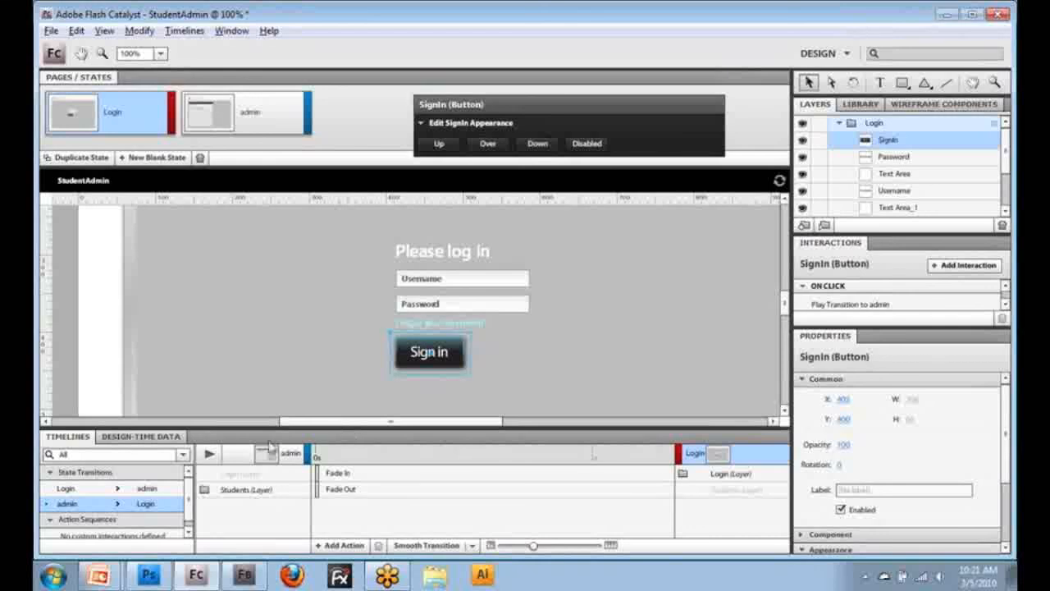
{"action": "left_click", "coordinate": [100, 491]}
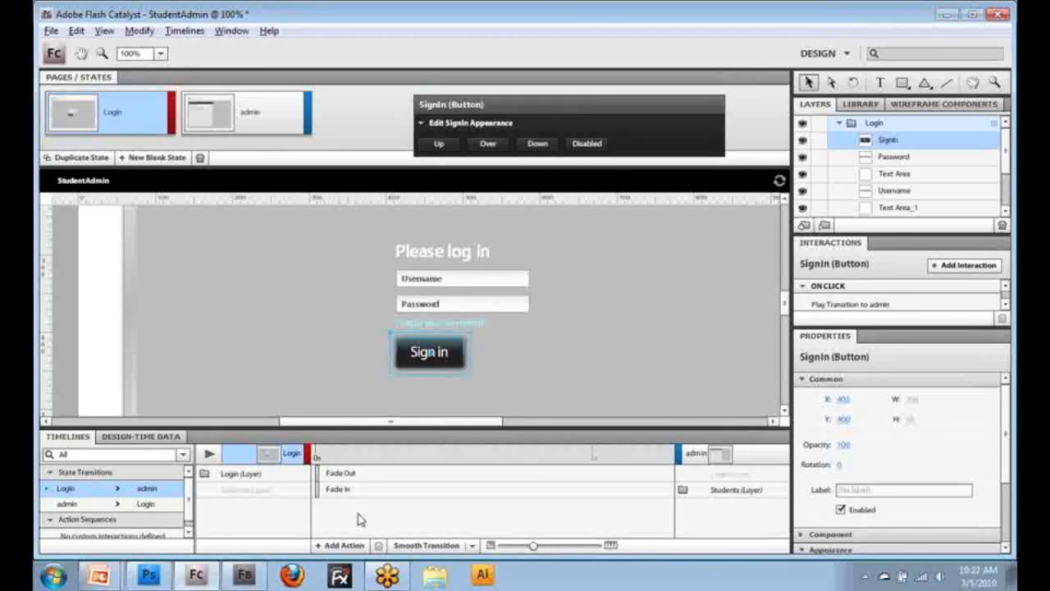
{"action": "left_click", "coordinate": [419, 548]}
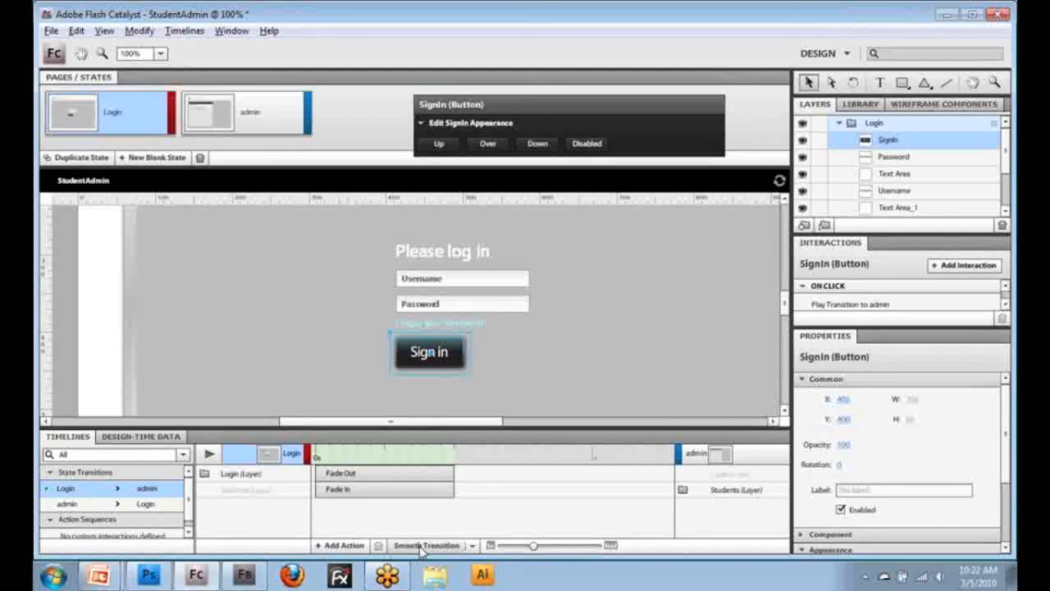